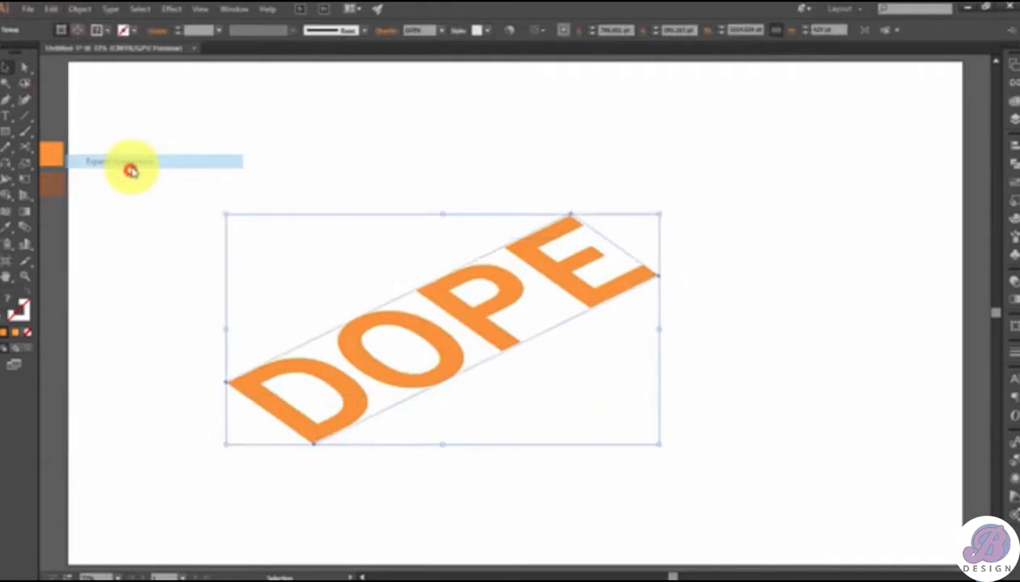
Expand the appearance of the slanted DOPE lettering and ungroup the expanded result.
left_click(81, 31)
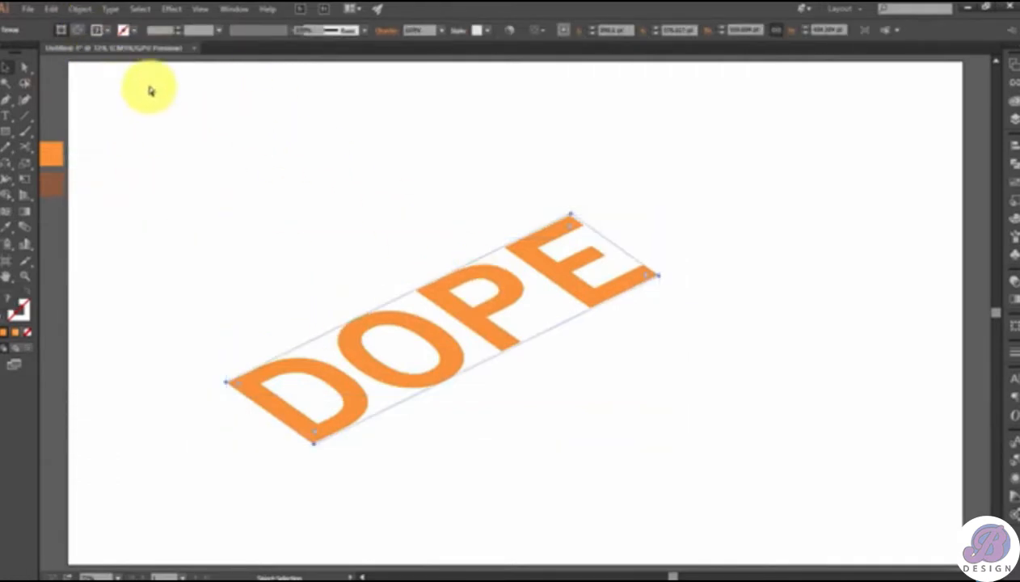
left_click(86, 15)
left_click(119, 159)
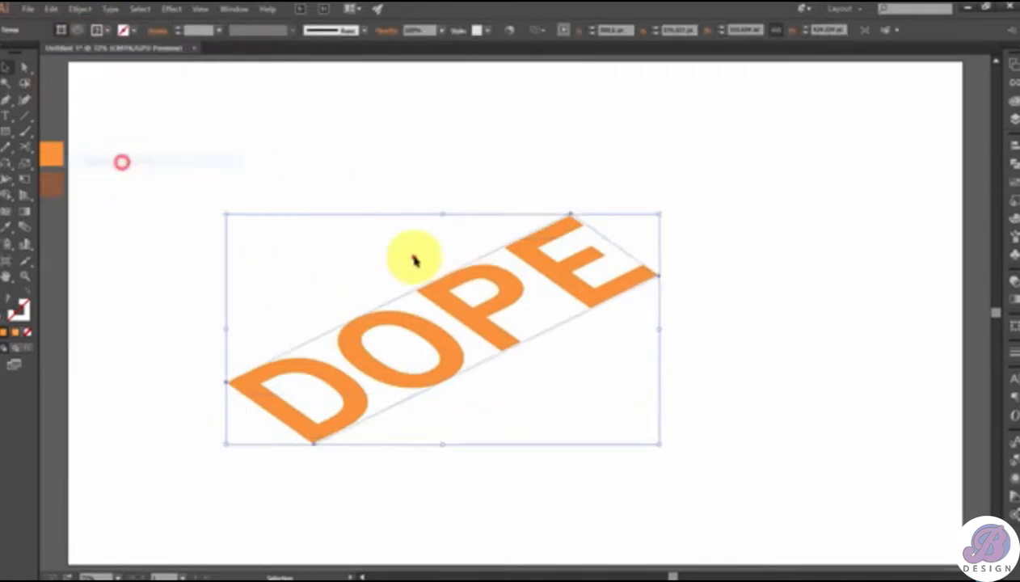
left_click(415, 257)
right_click(492, 334)
left_click(530, 410)
left_click(733, 296)
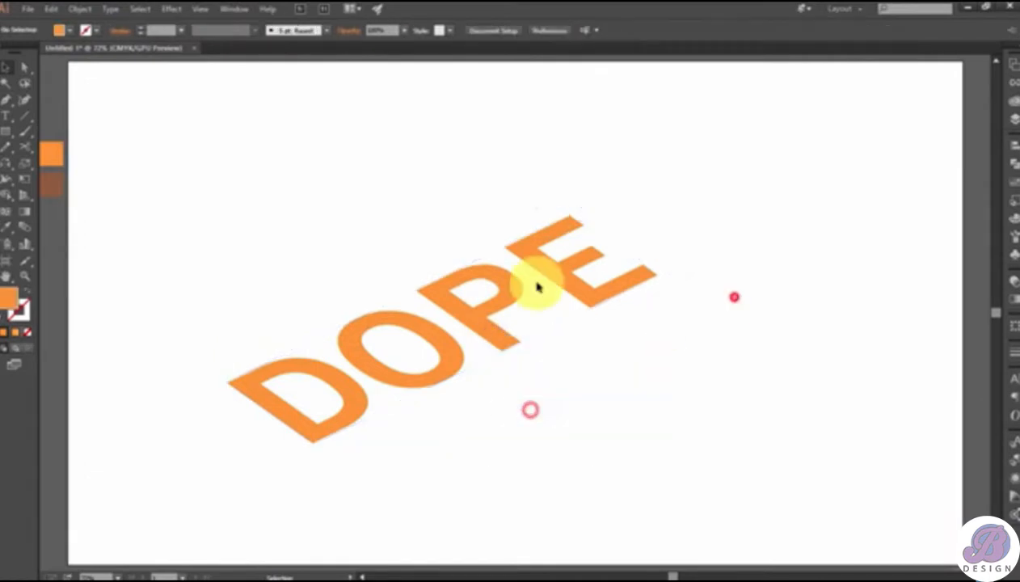
Release the clipping mask on the DOPE lettering and clear the selection.
right_click(527, 280)
right_click(506, 279)
left_click(567, 353)
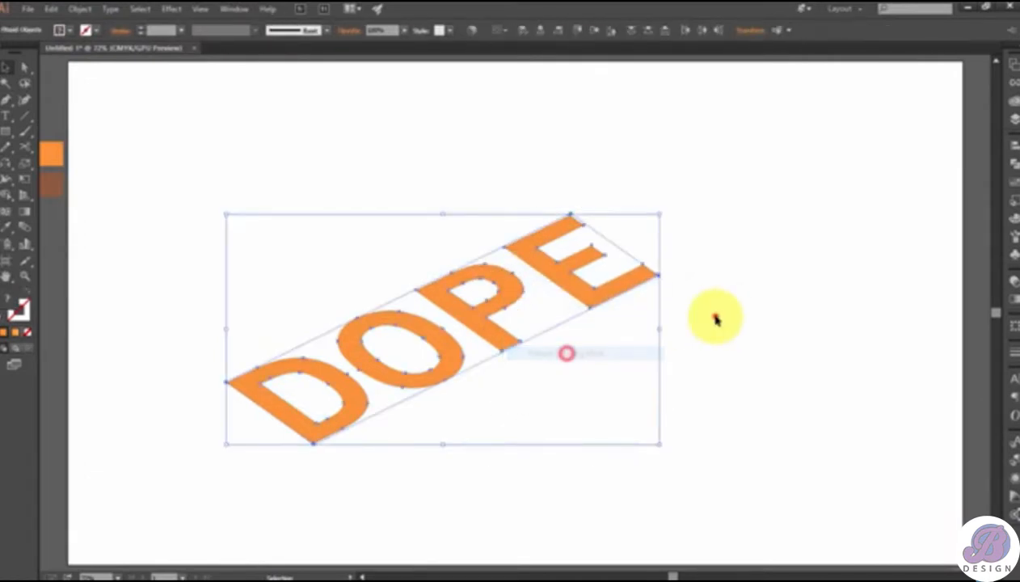
left_click(717, 315)
Ungroup the DOPE lettering into separate letters and deselect them.
left_click(456, 304)
right_click(540, 298)
left_click(586, 286)
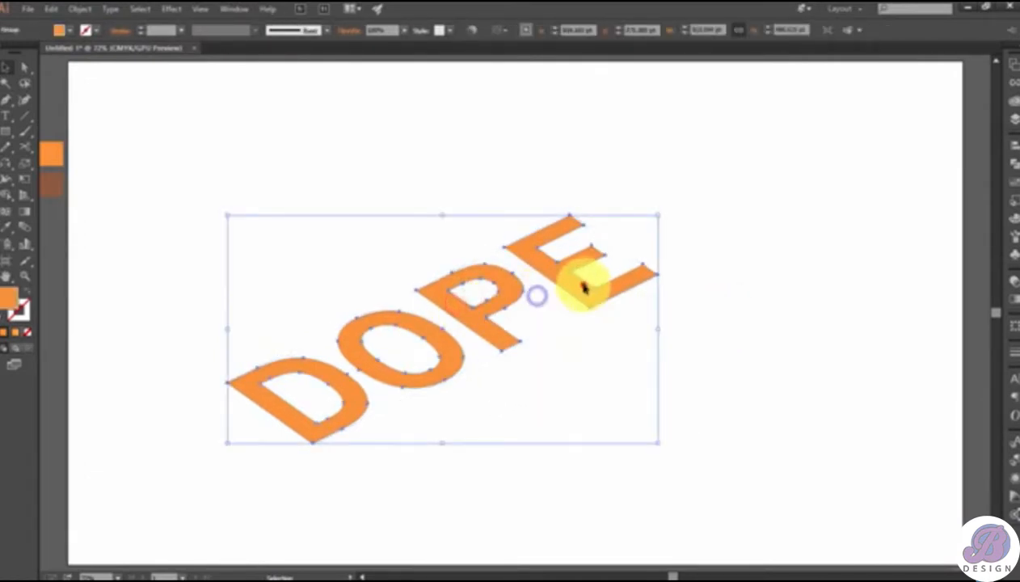
right_click(584, 282)
left_click(639, 364)
left_click(791, 218)
scroll(557, 364, "up", 1)
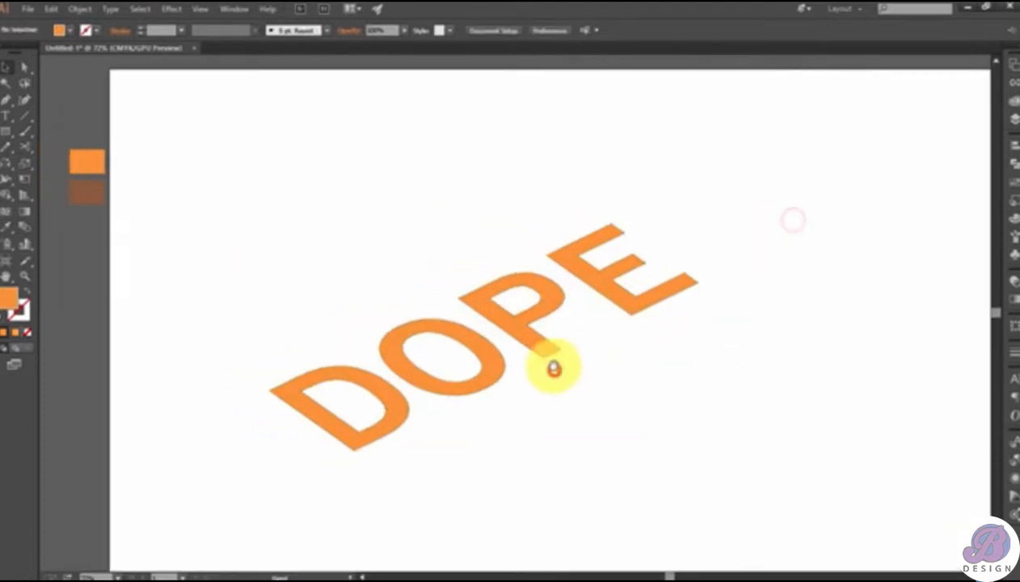
scroll(421, 296, "up", 2)
left_click_drag(423, 296, 532, 93)
key("ctrl+plus")
key("ctrl+plus")
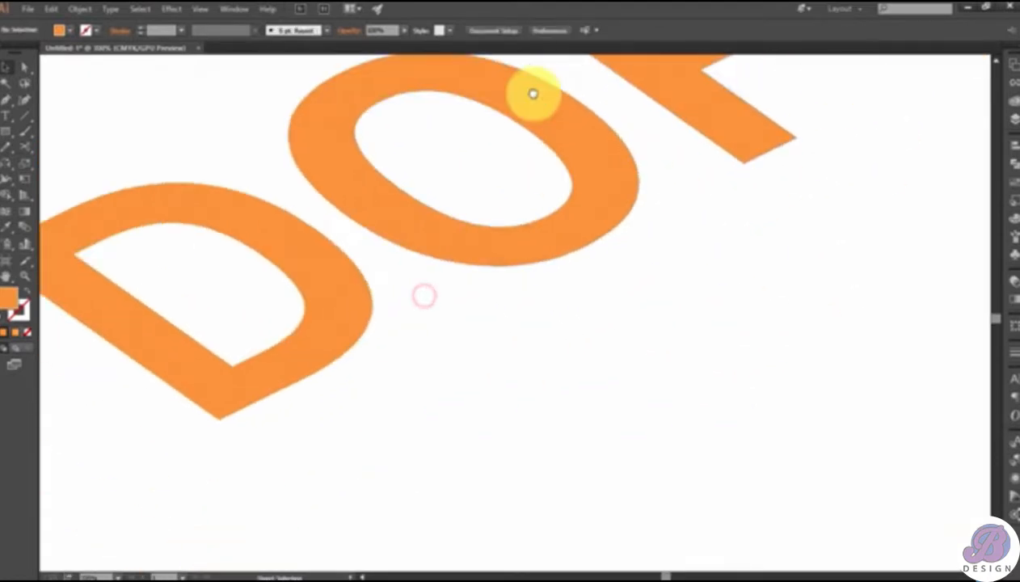
key("ctrl+0")
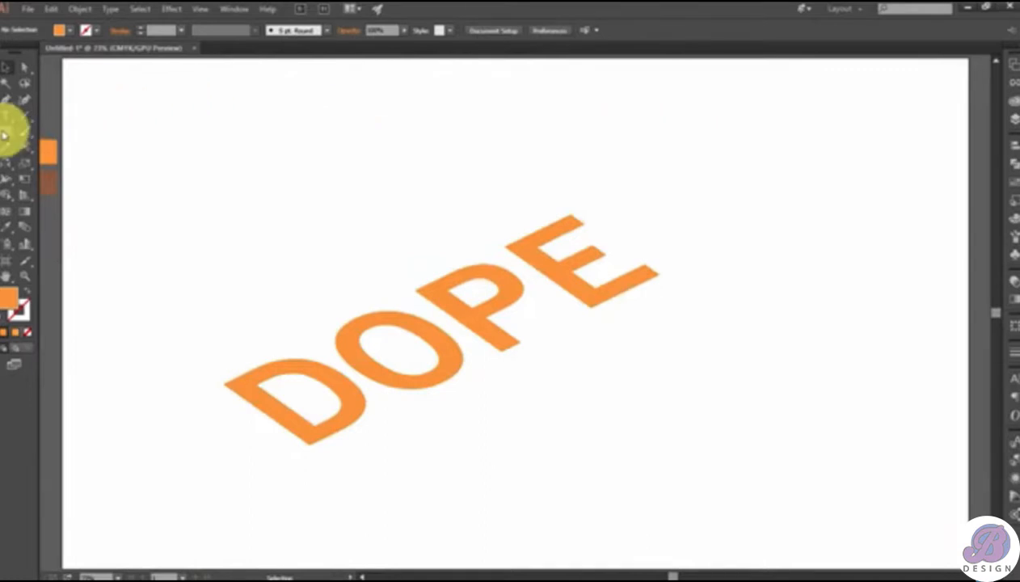
Sample the brown swatch as the fill colour and draw a tall rectangle over the D, spanning its stem and counter.
left_click(51, 188)
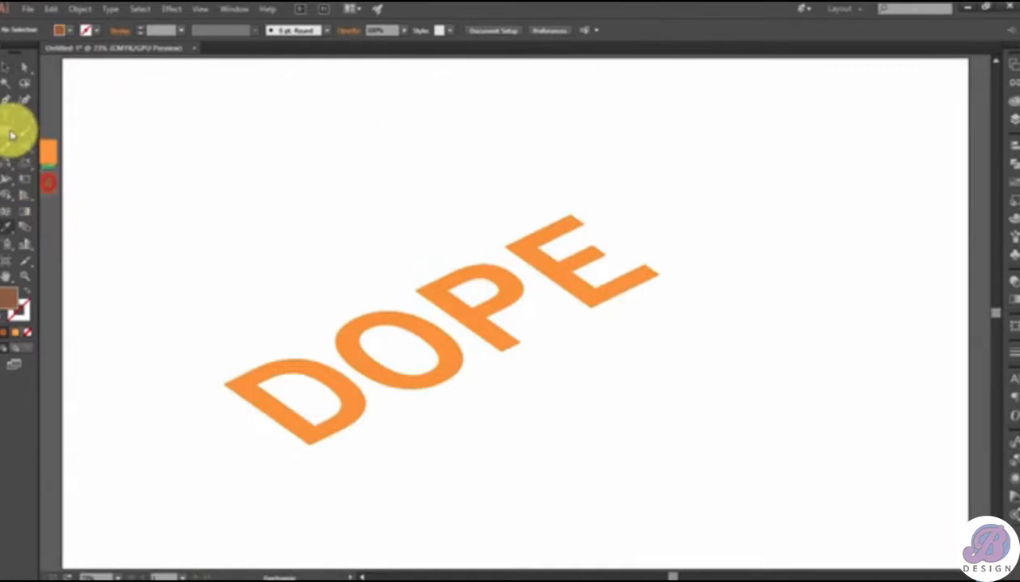
left_click(8, 132)
key("ctrl+plus")
key("ctrl+plus")
key("ctrl+plus")
key("ctrl+plus")
left_click_drag(245, 390, 795, 46)
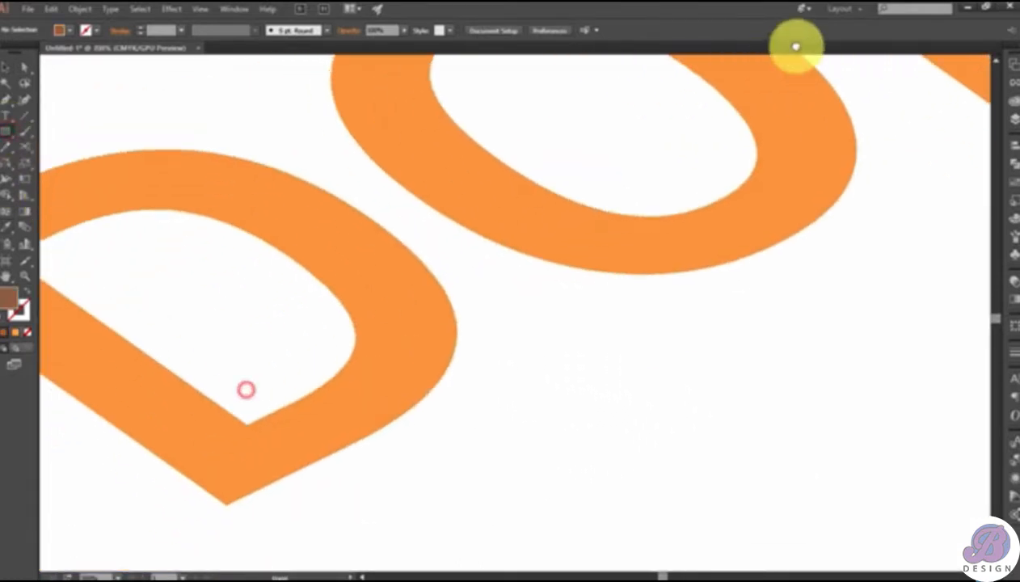
left_click_drag(588, 107, 764, 85)
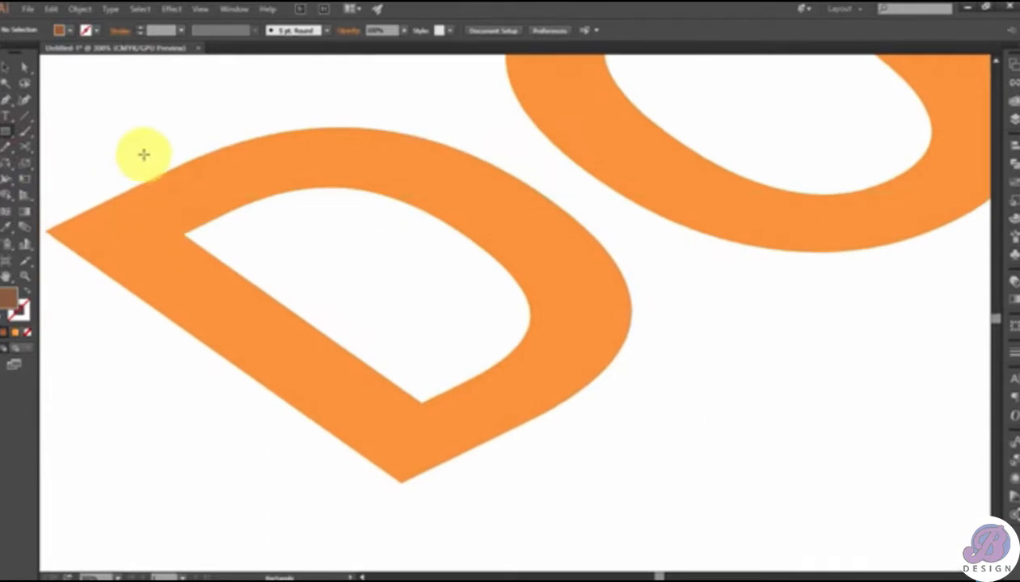
left_click_drag(184, 123, 416, 540)
Reduce the brown rectangle's opacity to about half so that the D shows through it.
key("ctrl+plus")
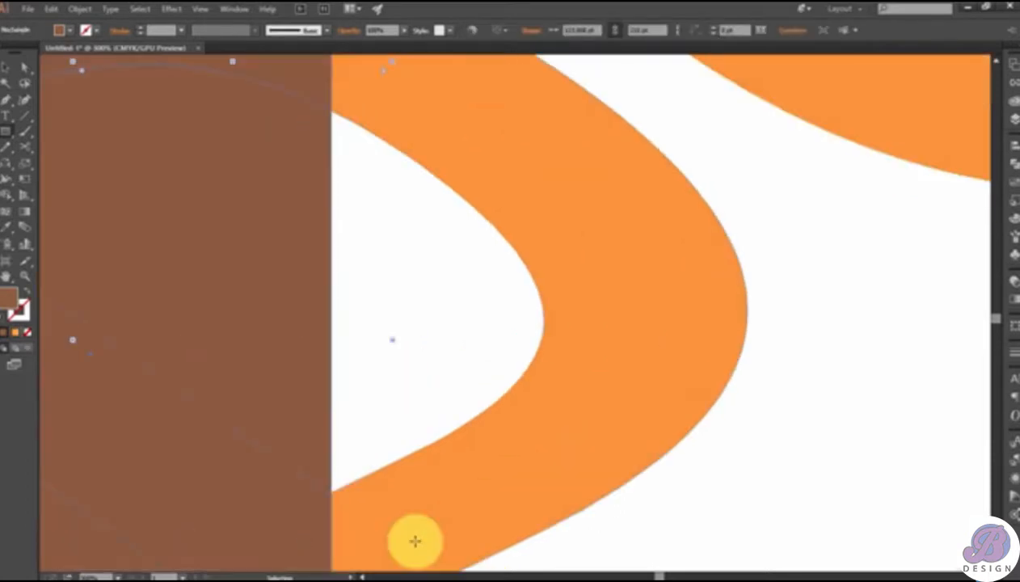
left_click(8, 69)
left_click(198, 236)
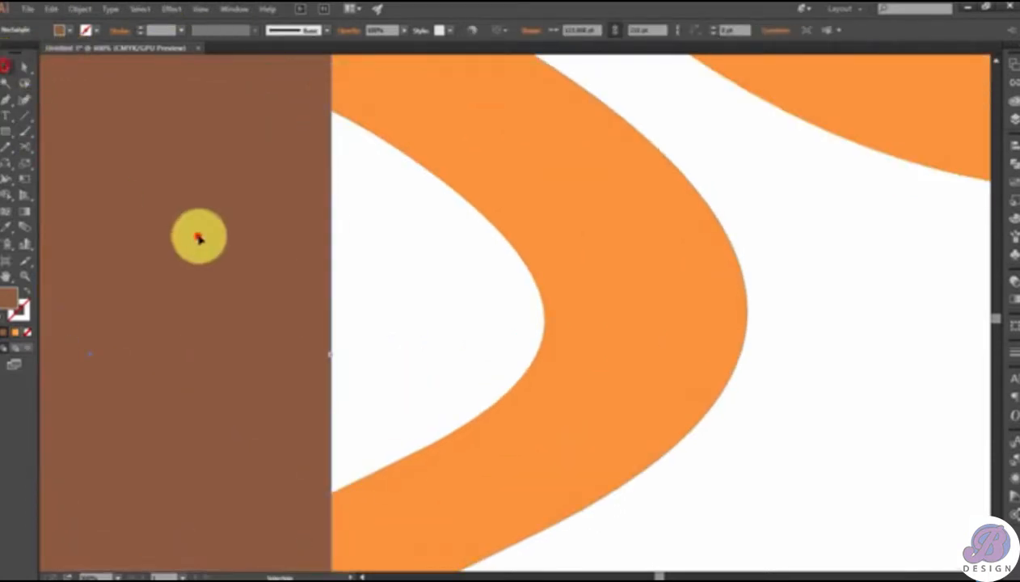
left_click(404, 31)
left_click(364, 43)
left_click_drag(368, 43, 378, 44)
Fit the rectangle's vertical sides to the two inner corners of the D's counter.
left_click_drag(359, 295, 684, 251)
left_click(388, 235)
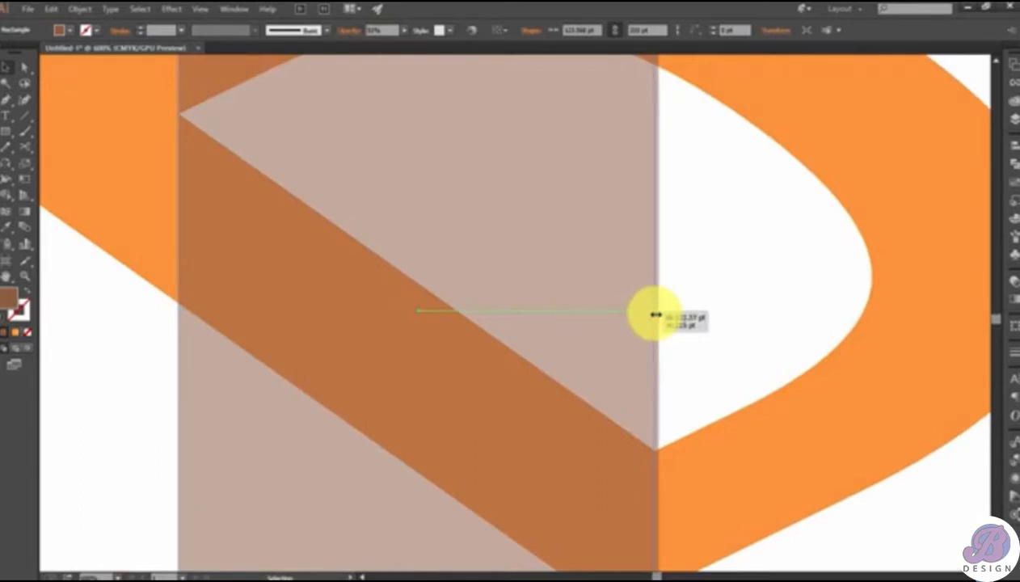
scroll(655, 318, "up", 2)
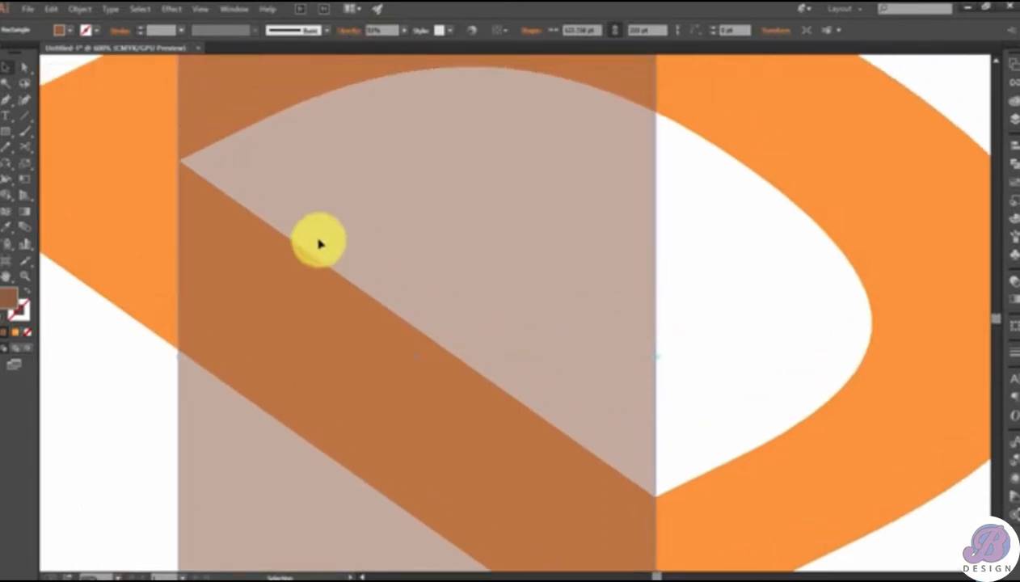
left_click(242, 209)
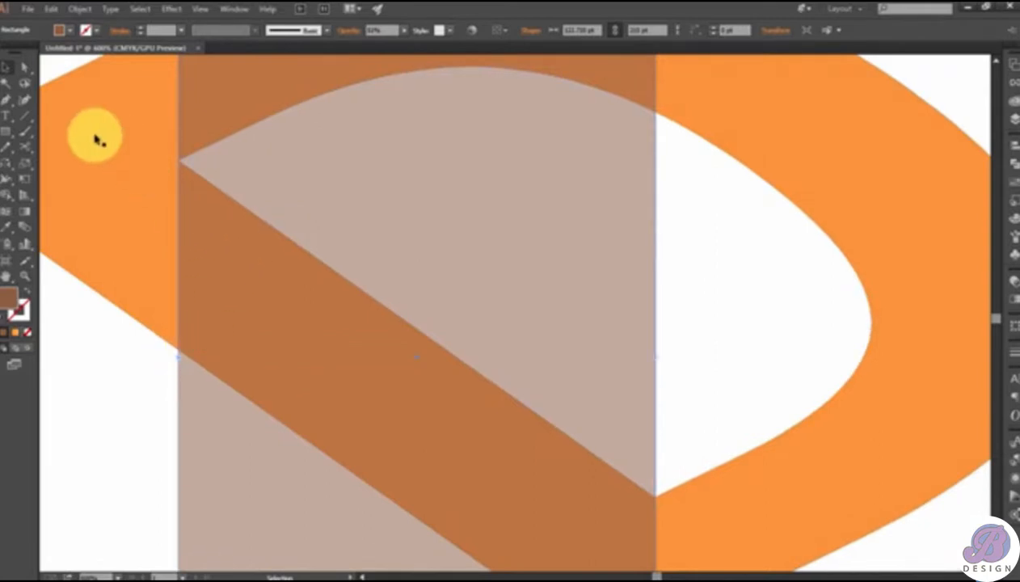
Select the D together with the rectangle and remove the part covering the D's counter with the Shape Builder tool.
left_click_drag(133, 380, 266, 292)
left_click(8, 195)
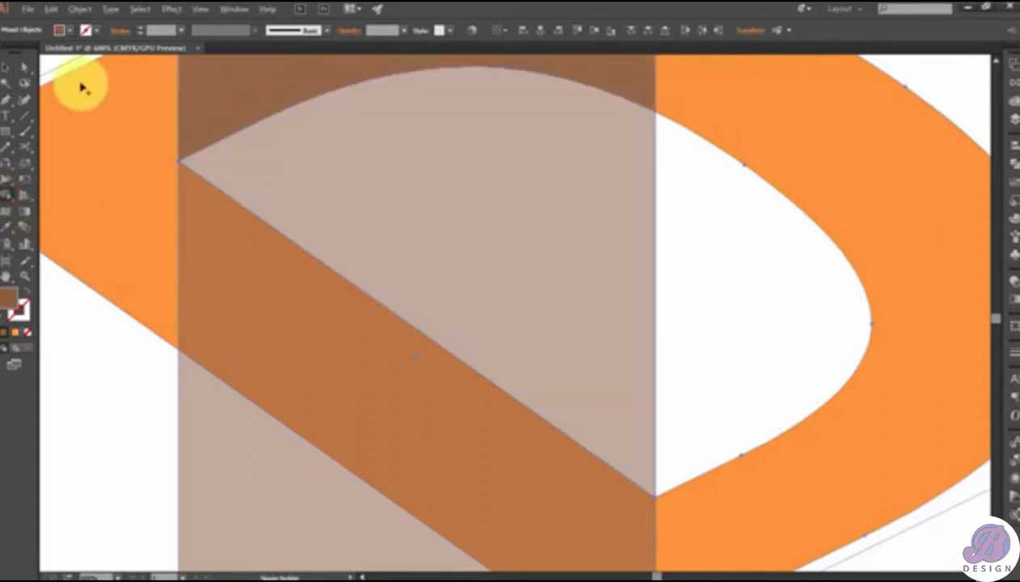
left_click_drag(325, 163, 477, 210)
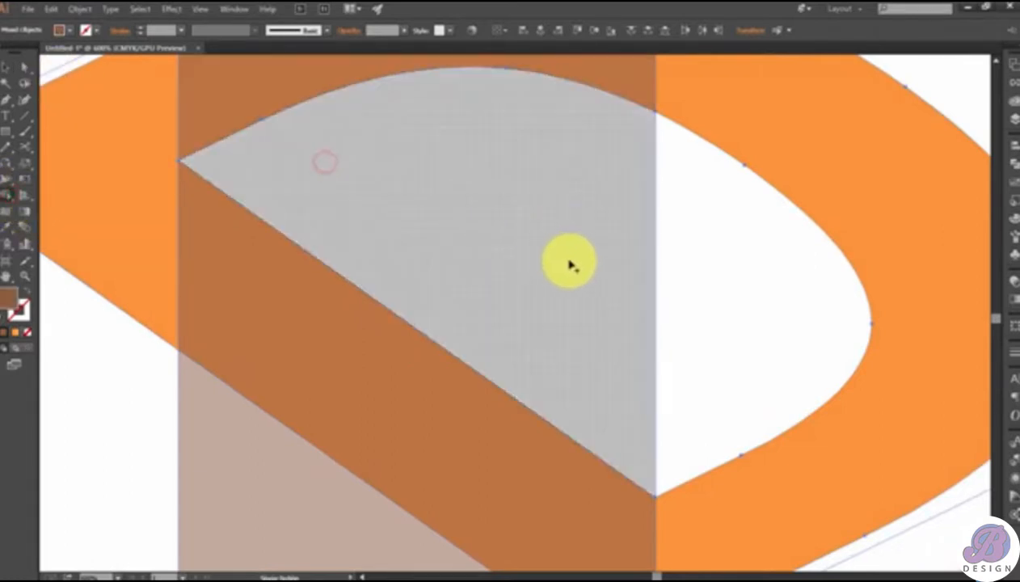
mouse_move(617, 258)
left_mouse_down()
mouse_move(795, 293)
mouse_move(776, 289)
left_mouse_up()
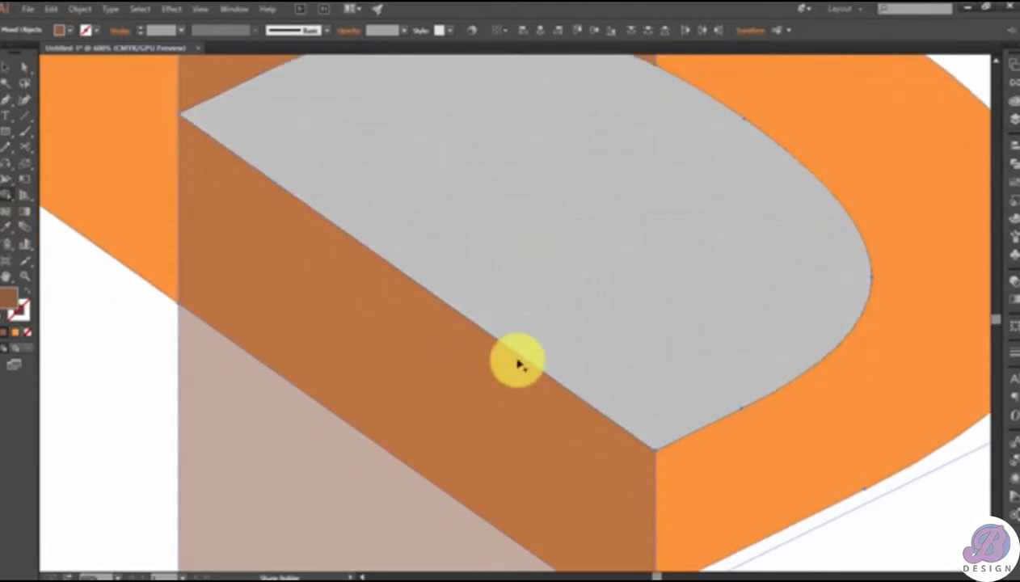
Remove the rectangle parts protruding below and above the D with the Shape Builder tool.
scroll(519, 360, "down", 5)
mouse_move(354, 499)
left_mouse_down()
mouse_move(756, 496)
mouse_move(649, 465)
mouse_move(696, 472)
left_mouse_up()
scroll(697, 473, "up", 10)
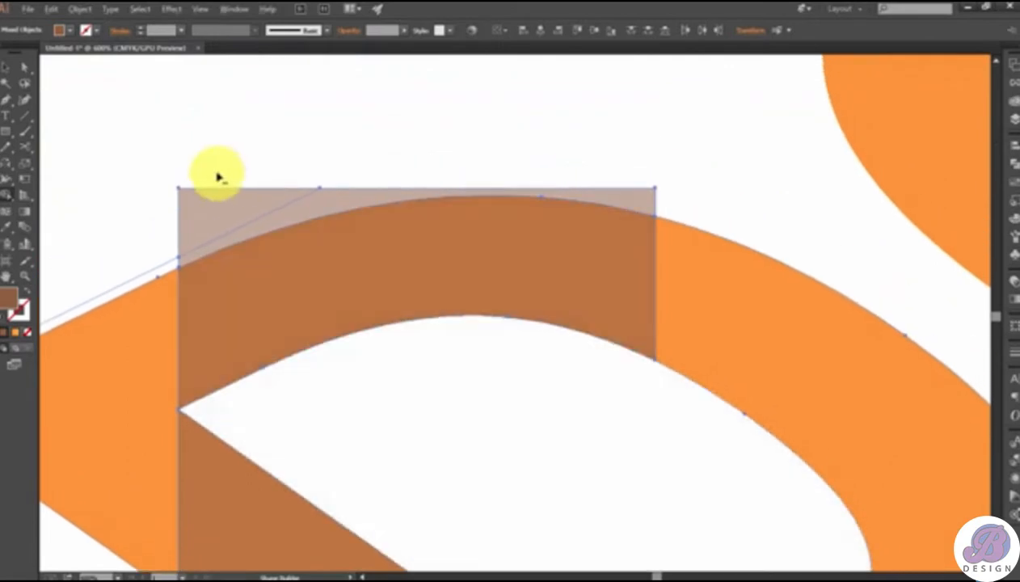
mouse_move(125, 250)
left_mouse_down()
mouse_move(194, 261)
mouse_move(223, 245)
mouse_move(558, 205)
left_mouse_up()
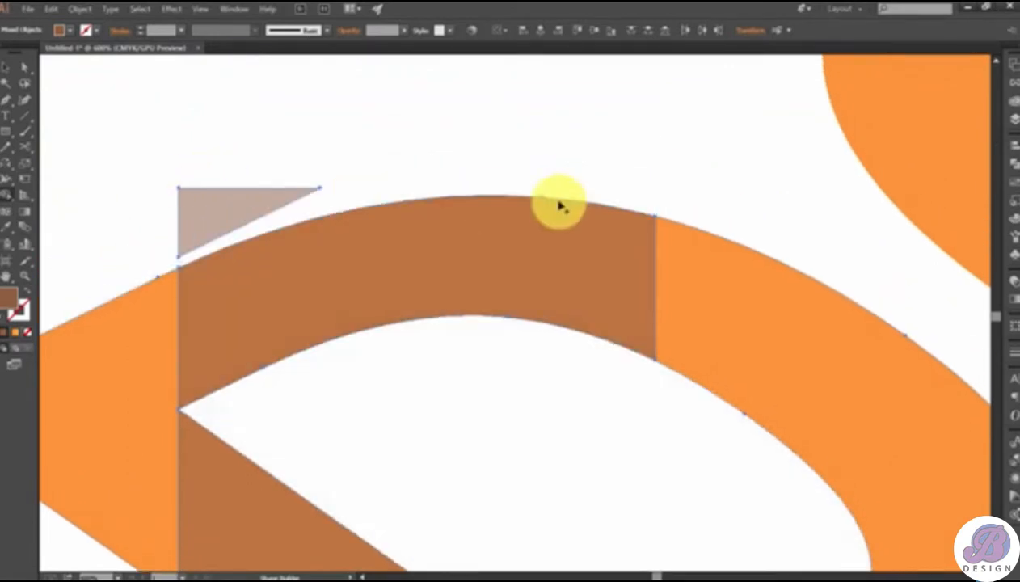
left_click(277, 196, "alt")
scroll(247, 217, "down", 4)
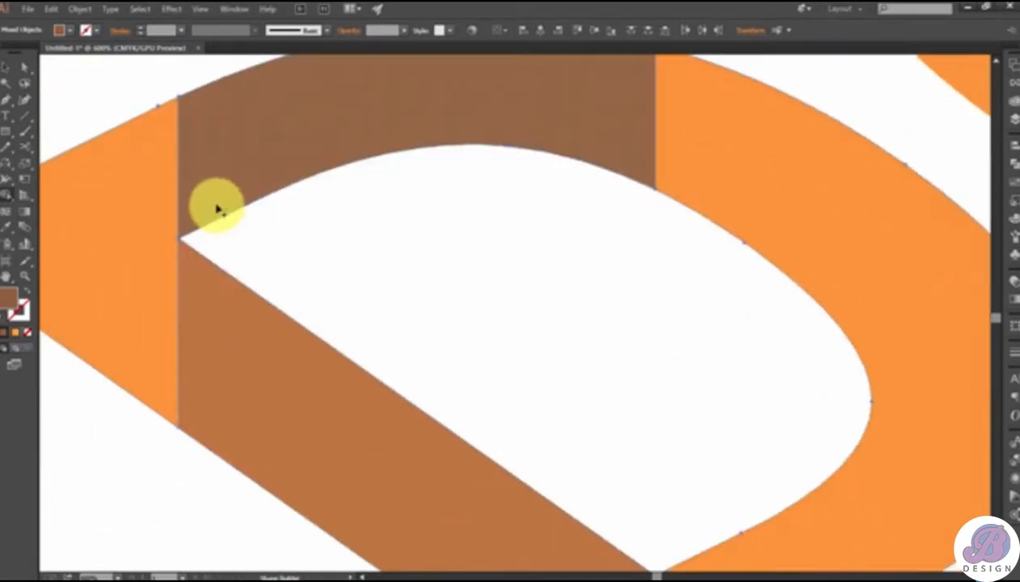
Delete the translucent brown piece over the D's upper curve, keeping the orange letter and the brown piece on its stem.
left_click(8, 67)
left_click(202, 108)
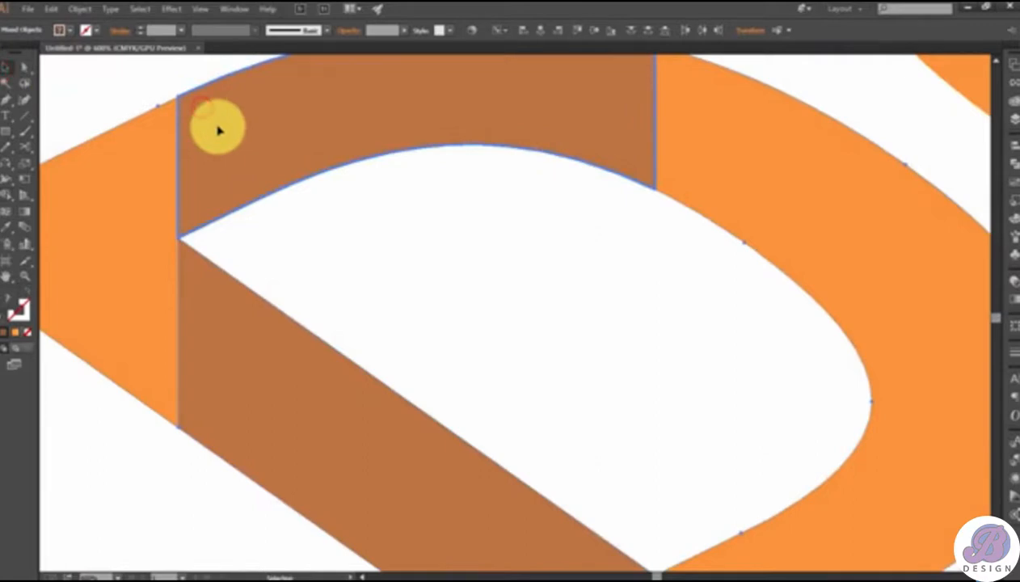
key("Delete")
key("ctrl+z")
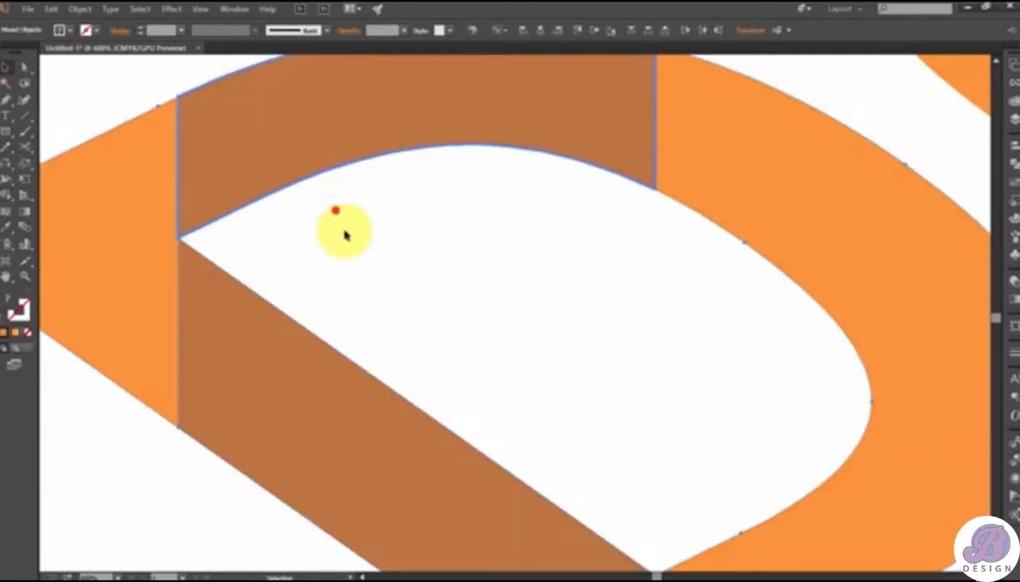
left_click(291, 154)
key("Delete")
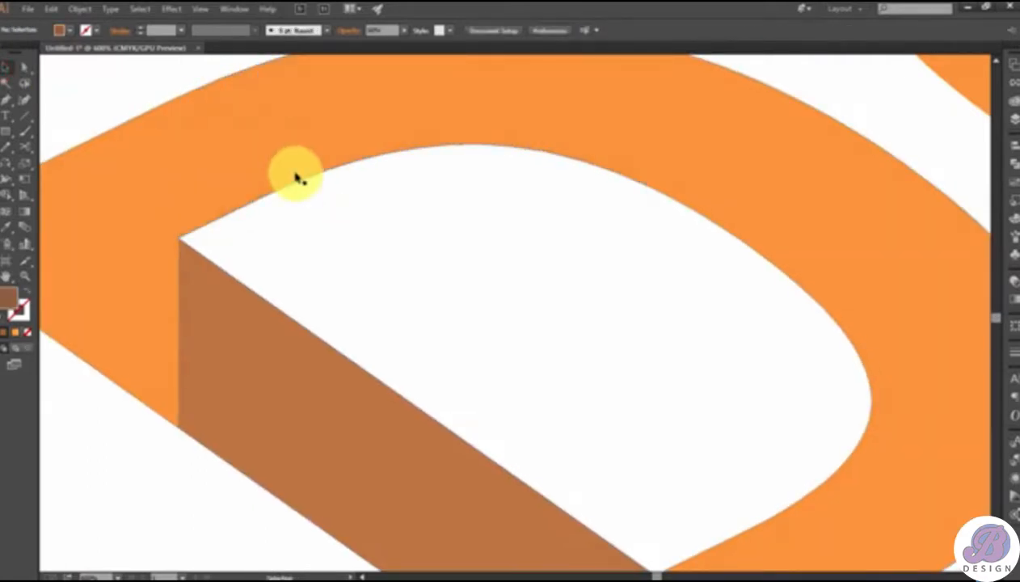
key("ctrl+0")
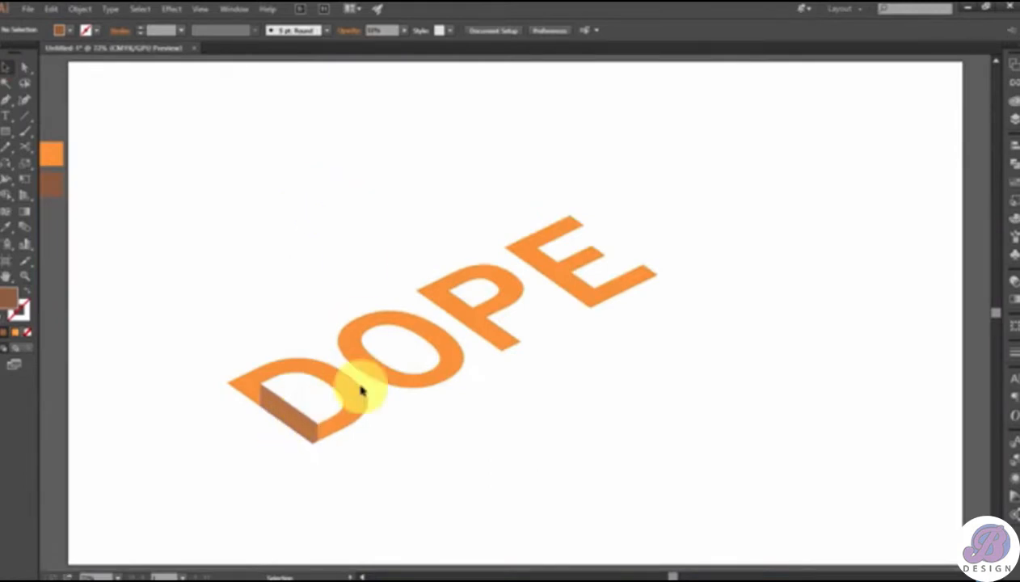
Draw a brown rectangle over the O that covers its counter from side to side.
key("ctrl+equal")
key("ctrl+equal")
key("ctrl+equal")
left_click_drag(423, 345, 882, 242)
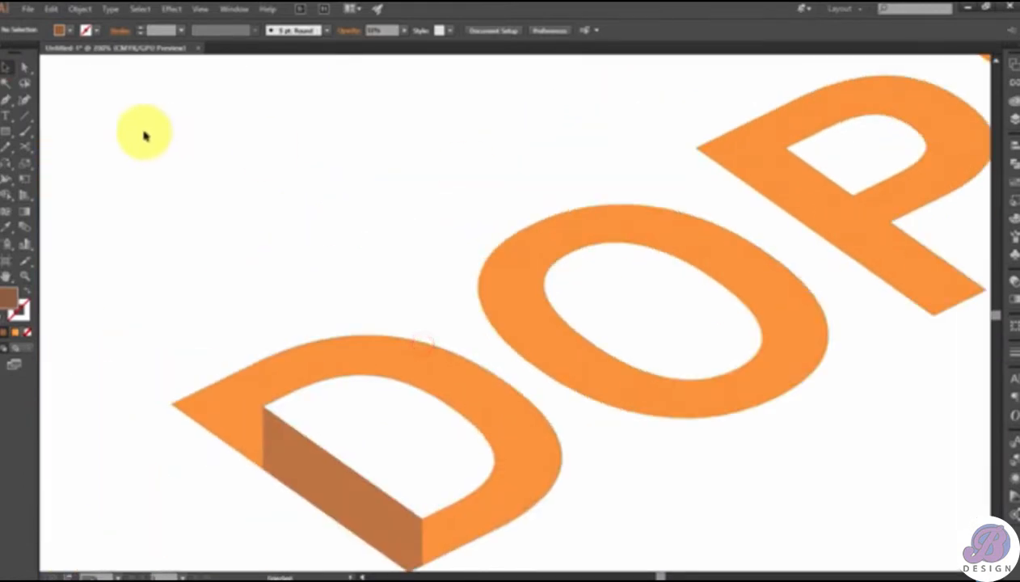
left_click(6, 129)
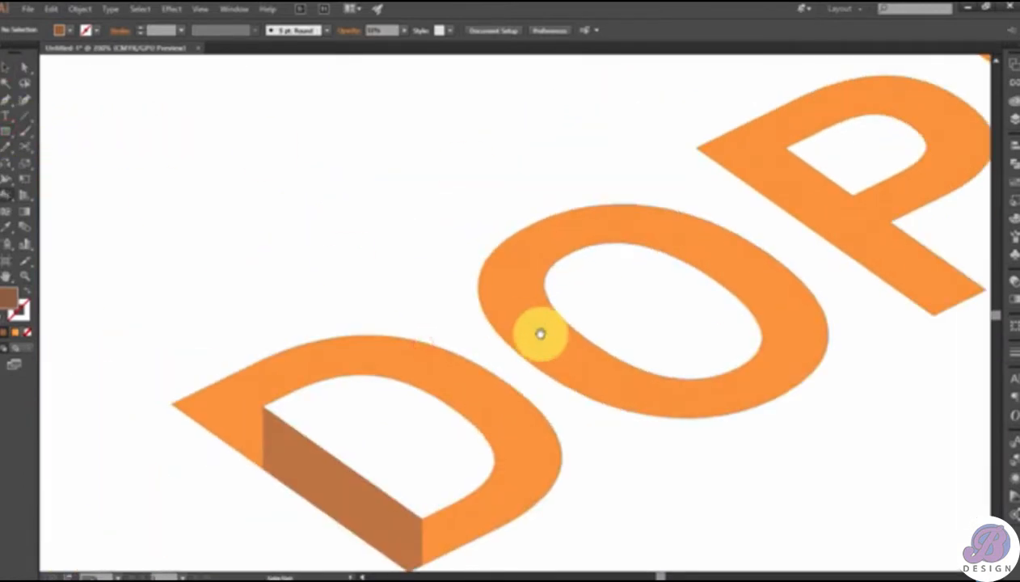
key("ctrl+equal")
key("ctrl+equal")
left_click_drag(600, 346, 276, 302)
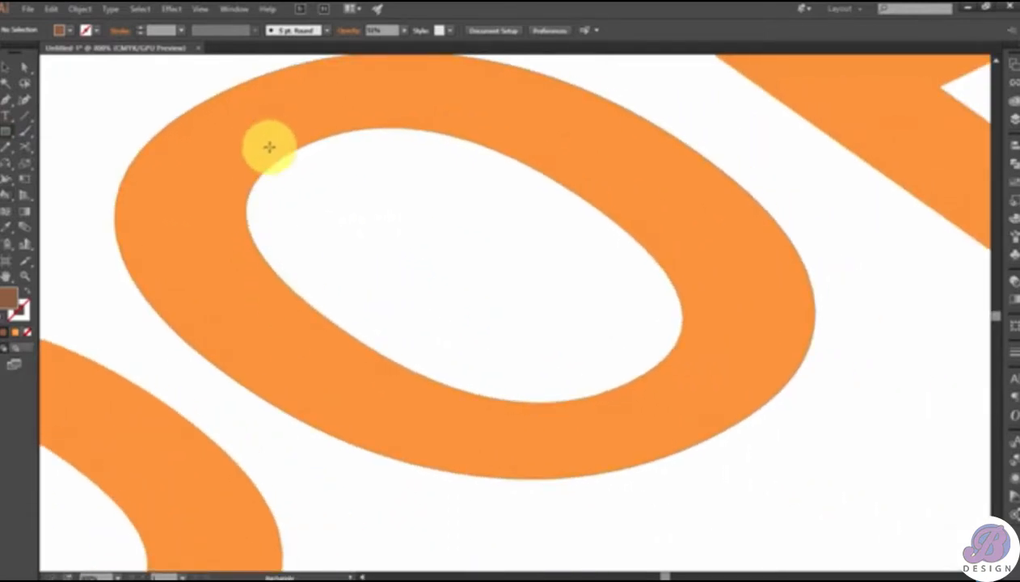
left_click_drag(232, 79, 684, 498)
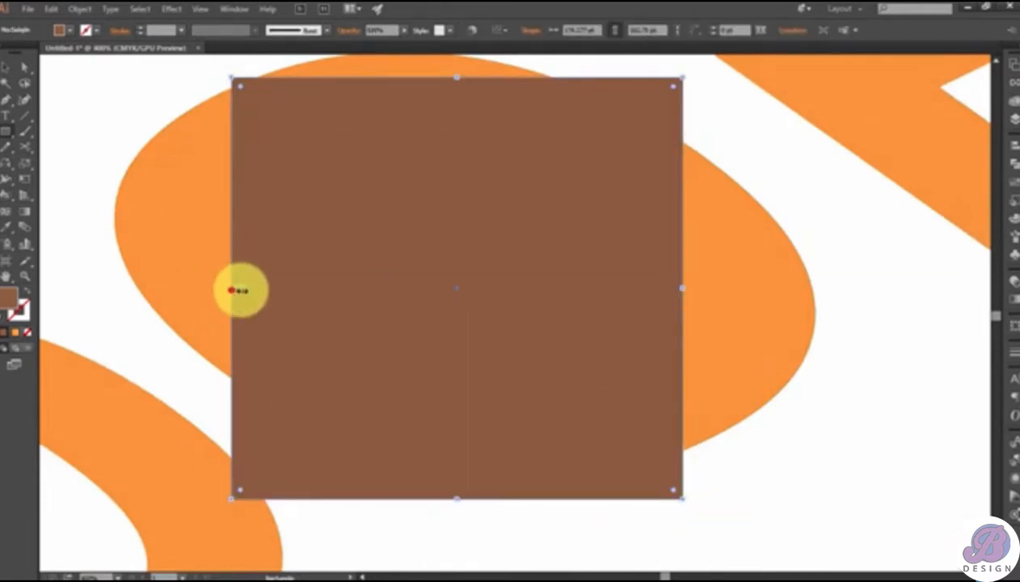
Fit the rectangle's vertical sides to the edges of the O's counter and reduce its opacity to about half.
left_click_drag(232, 290, 268, 294)
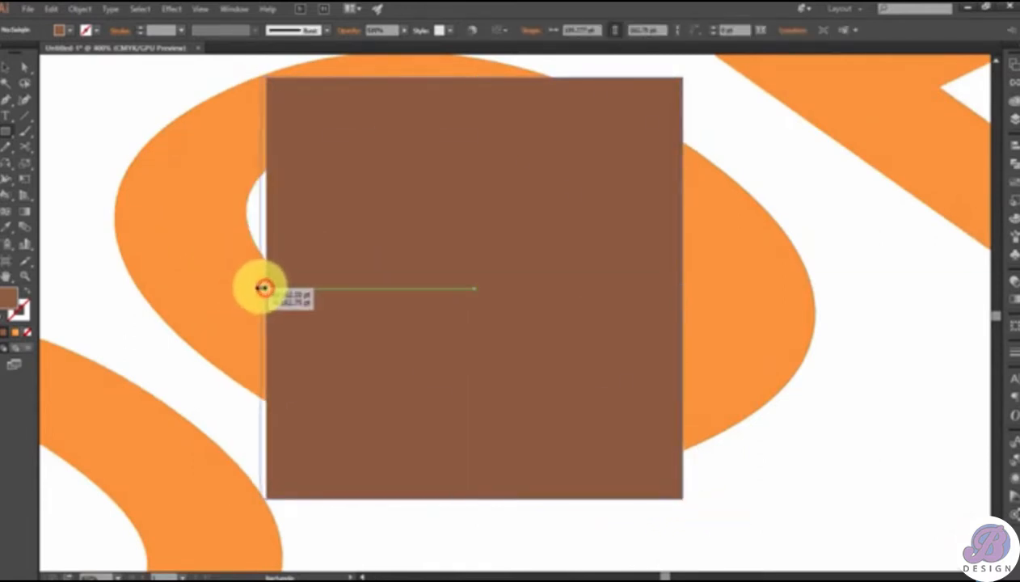
left_click_drag(248, 288, 246, 287)
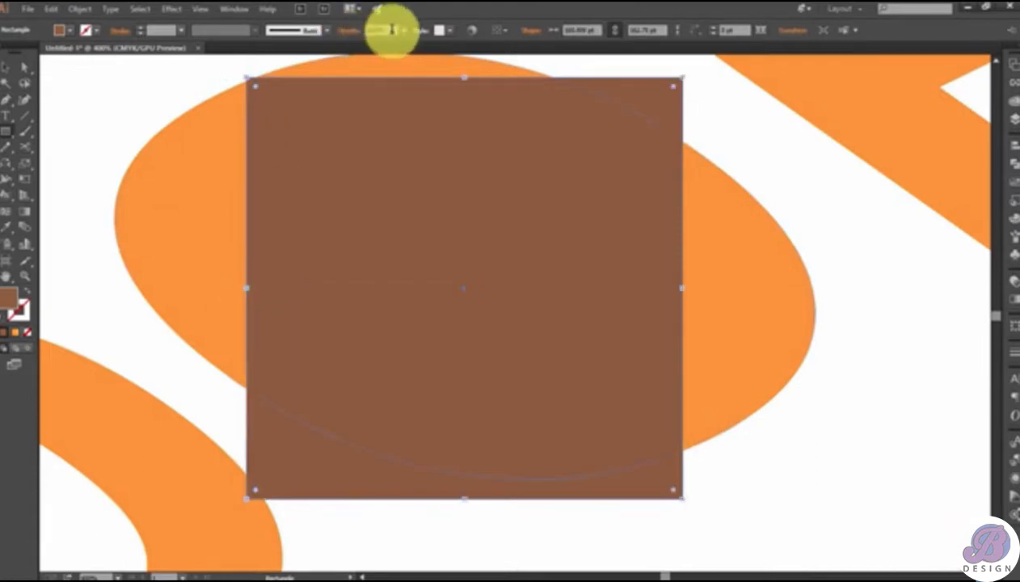
left_click(375, 43)
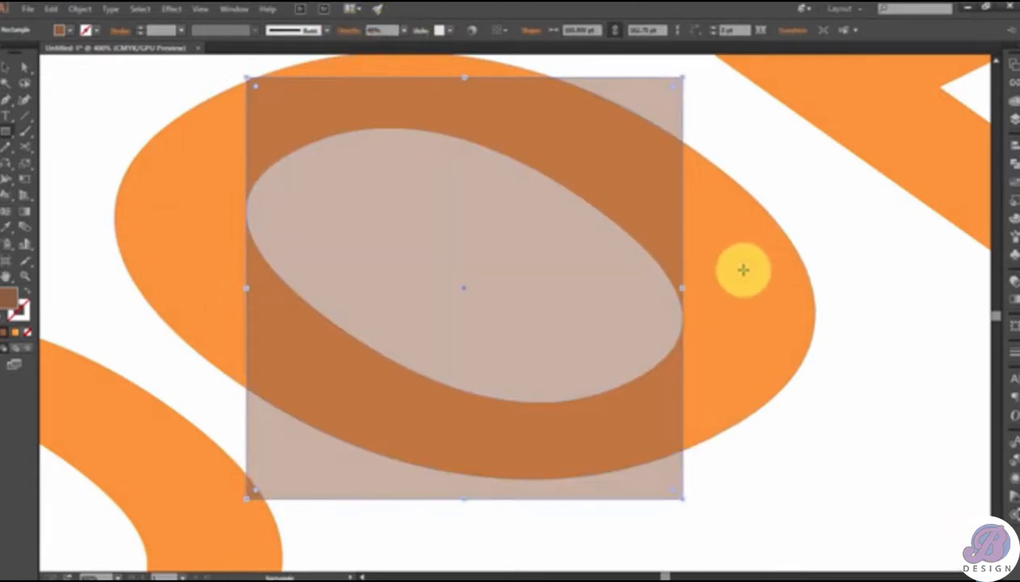
key("ctrl+plus")
key("ctrl+plus")
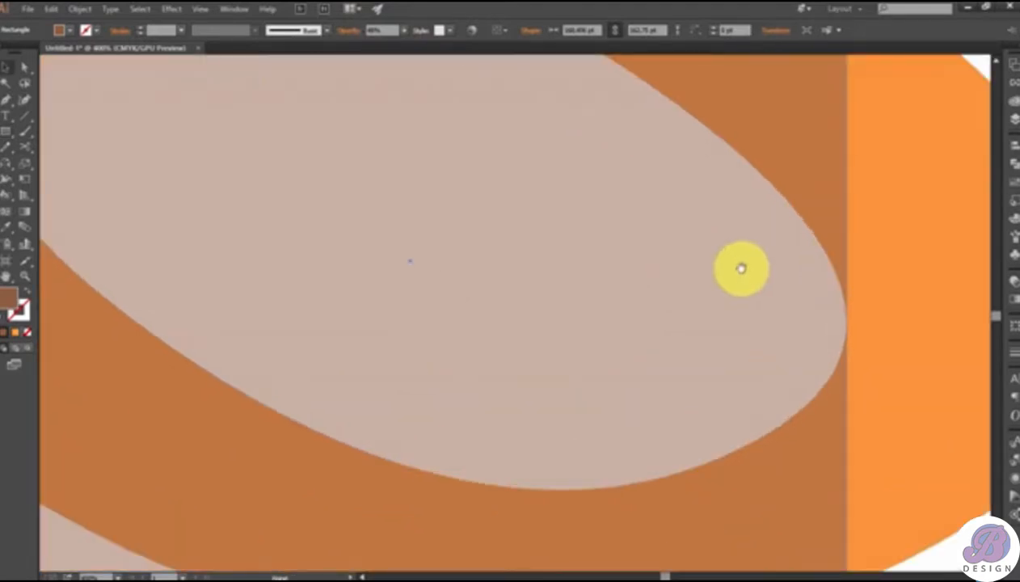
left_click_drag(741, 268, 684, 262)
key("ctrl+0")
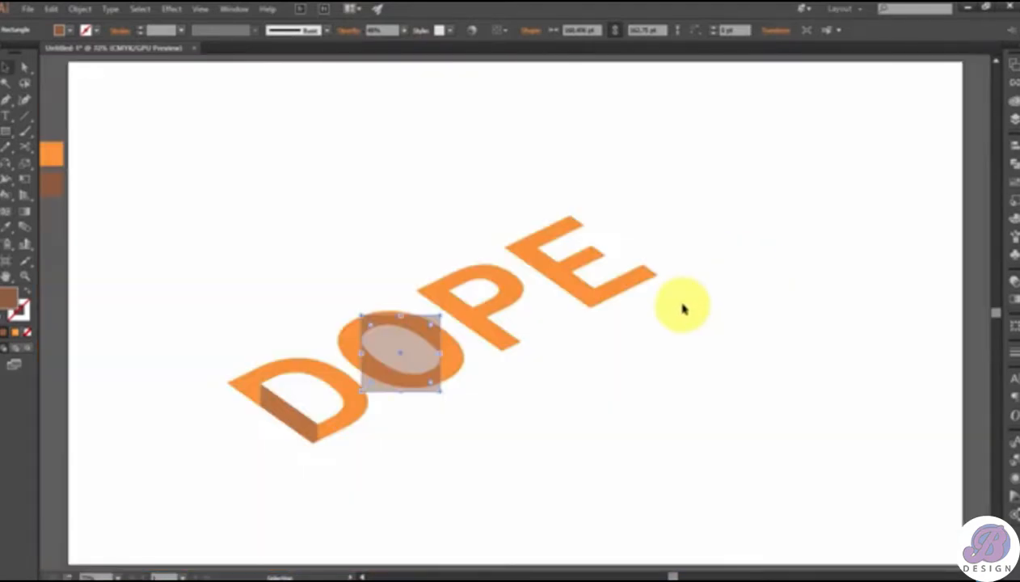
Remove the rectangle's corner beyond the O's upper curve and its part inside the counter with the Shape Builder tool.
key("ctrl+plus")
key("ctrl+plus")
key("ctrl+plus")
key("ctrl+plus")
left_click_drag(651, 300, 980, 245)
left_click_drag(247, 179, 333, 340)
left_click(10, 244)
right_click(7, 197)
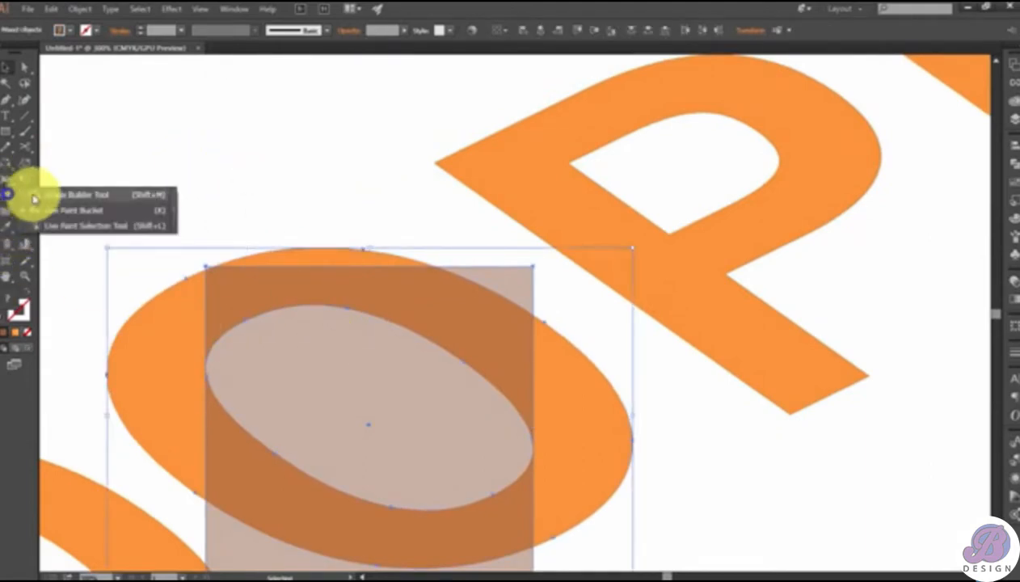
left_click(33, 196)
left_click(234, 288, "alt")
key("ctrl+z")
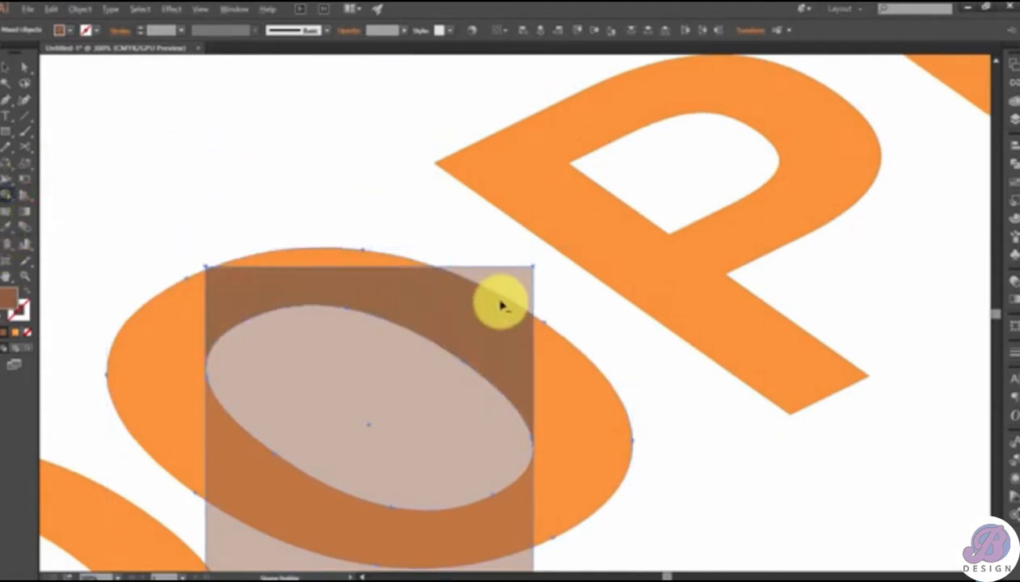
left_click(512, 285, "alt")
left_click(422, 400, "alt")
scroll(414, 406, "down", 2)
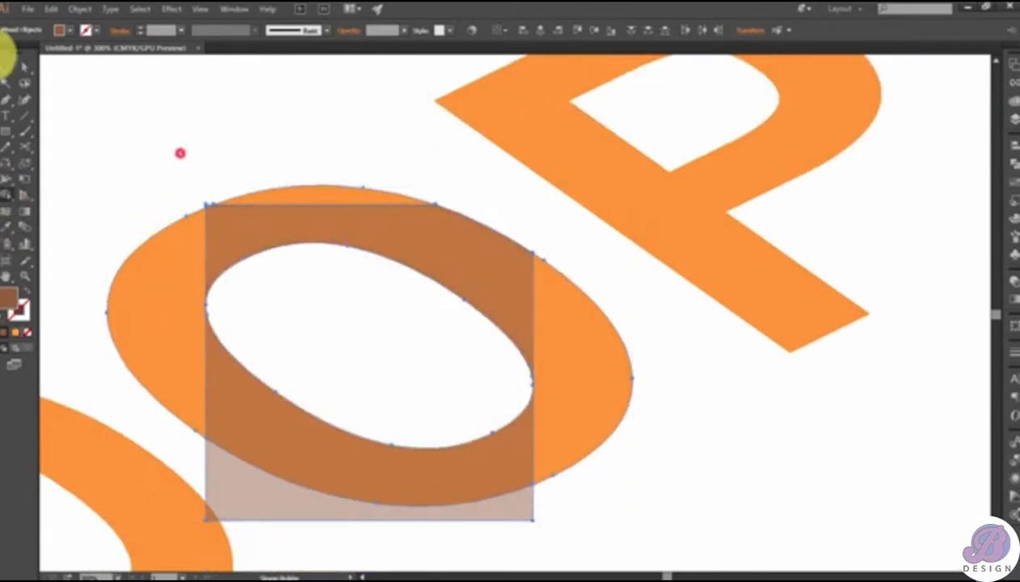
Delete the translucent brown piece over the O's upper curve, keeping the piece below the counter.
left_click(6, 68)
left_click(232, 131)
left_click(253, 208)
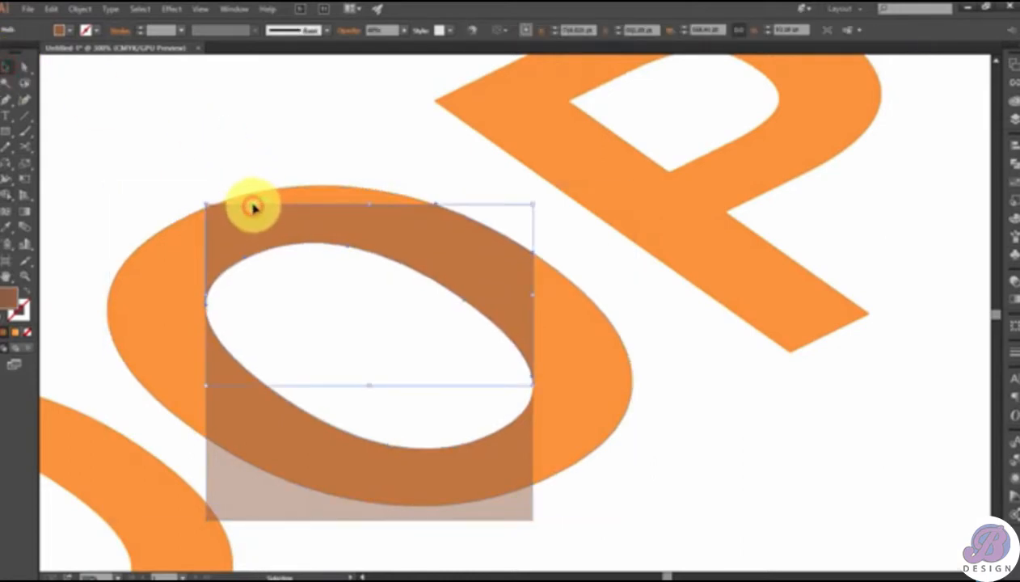
key("Delete")
Remove the rectangle part protruding below the O with the Shape Builder tool and deselect the artwork.
left_click_drag(187, 141, 285, 406)
left_click(11, 207)
scroll(276, 425, "down", 2)
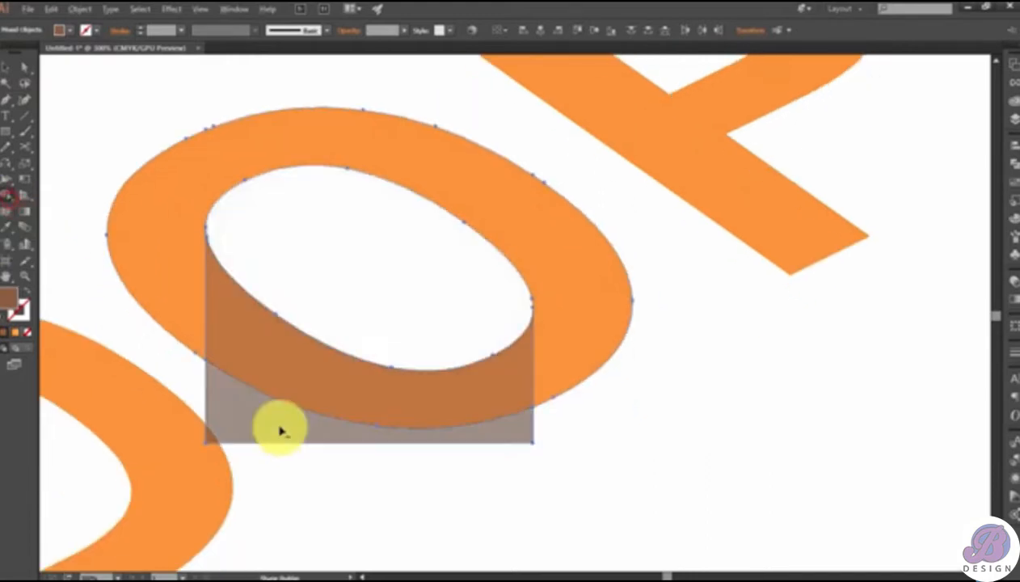
left_click(267, 419, "alt")
scroll(611, 502, "up", 3)
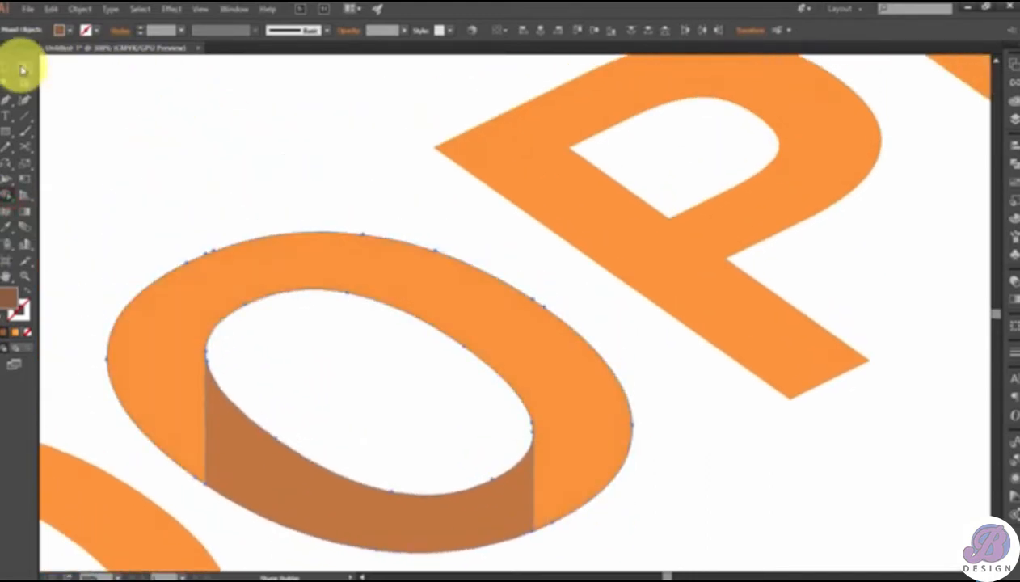
left_click(13, 68)
left_click(205, 120)
Draw a rectangle across the P's stem along the counter's straight edge and copy the D shading's translucent brown onto it.
left_click_drag(553, 311, 357, 367)
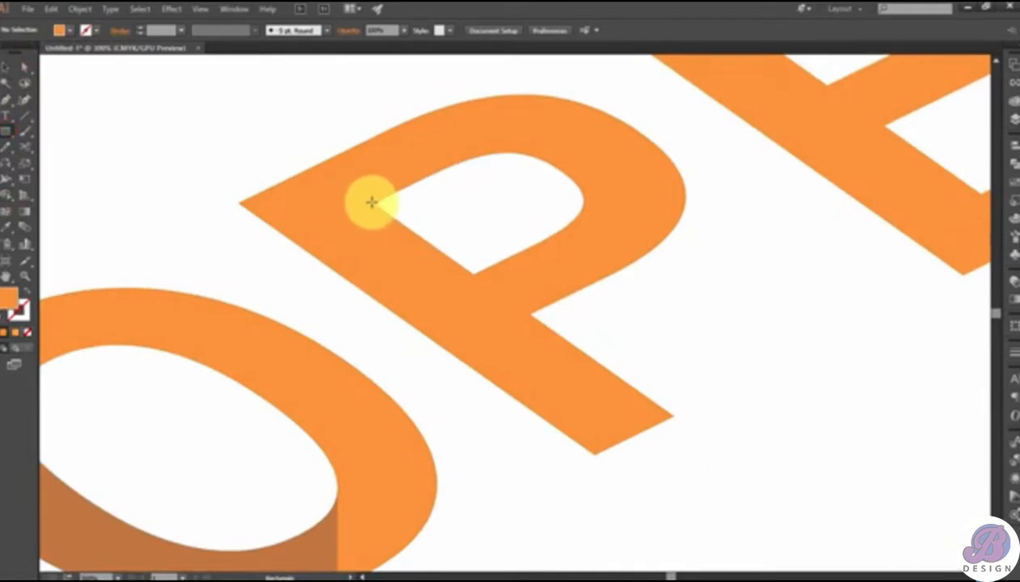
left_click_drag(374, 203, 471, 378)
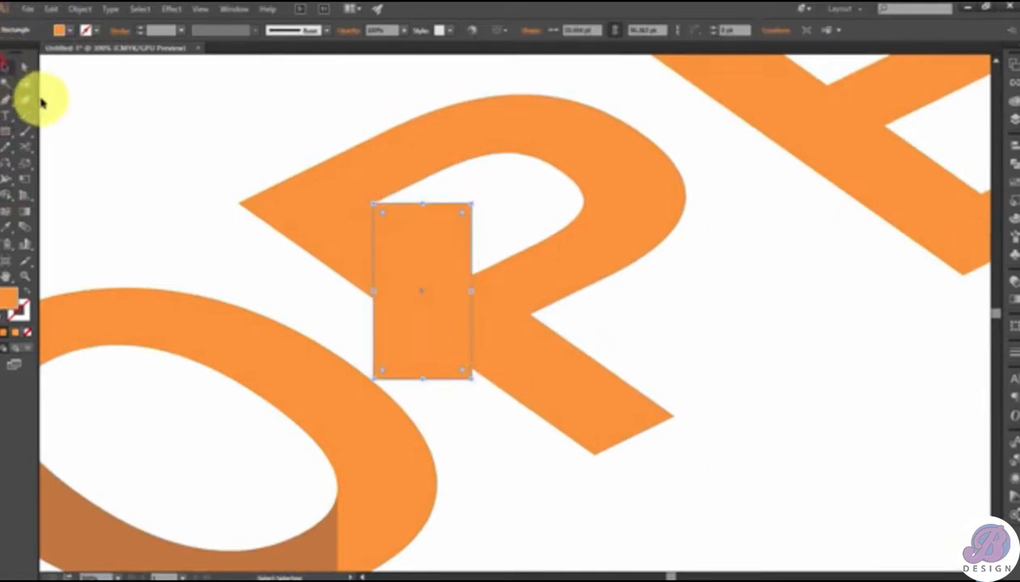
key("ctrl+0")
key("i")
left_click(270, 414)
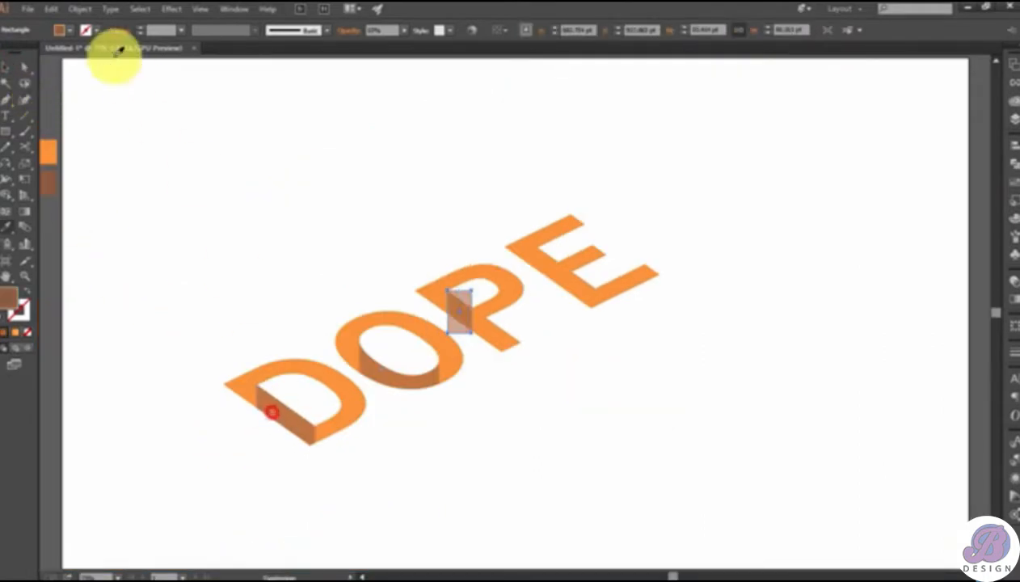
Widen the rectangle to the lower corner of the P's counter and extend its upper edge slightly above the counter's other corner.
key("ctrl+plus")
key("ctrl+plus")
key("ctrl+plus")
key("ctrl+plus")
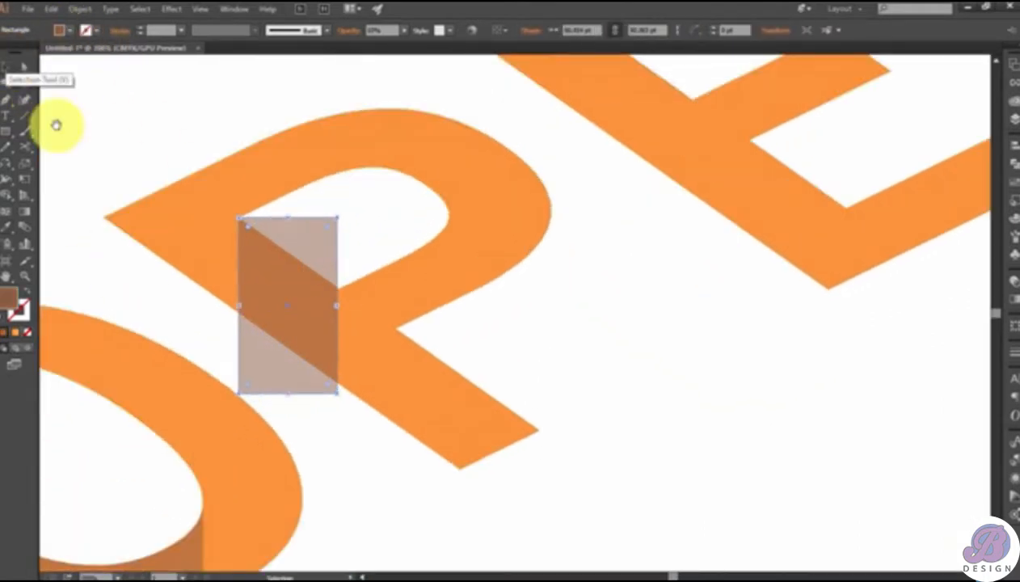
left_click_drag(207, 182, 345, 151)
key("ctrl+plus")
key("ctrl+plus")
key("ctrl+plus")
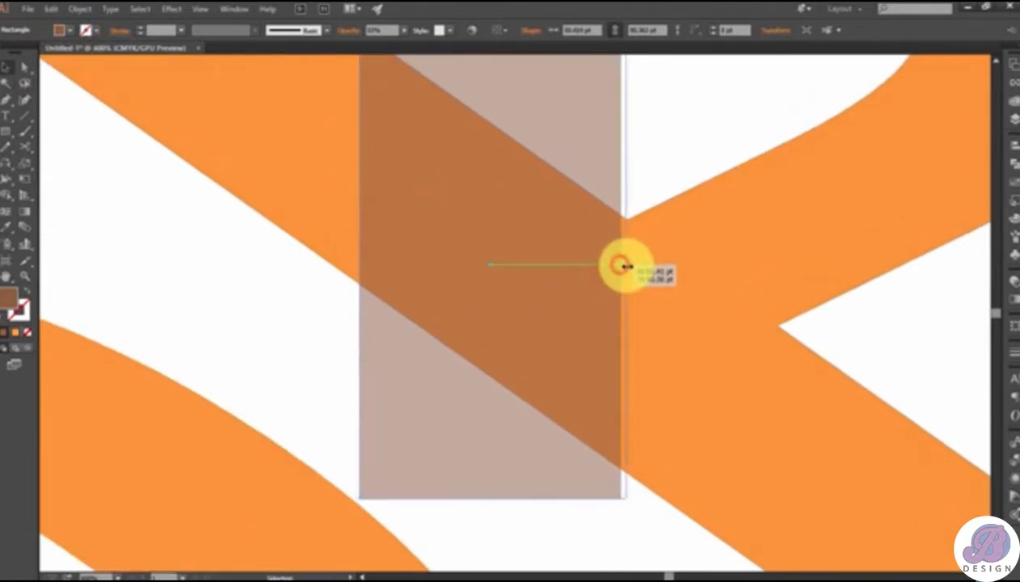
left_click_drag(627, 267, 628, 267)
scroll(393, 182, "up", 3)
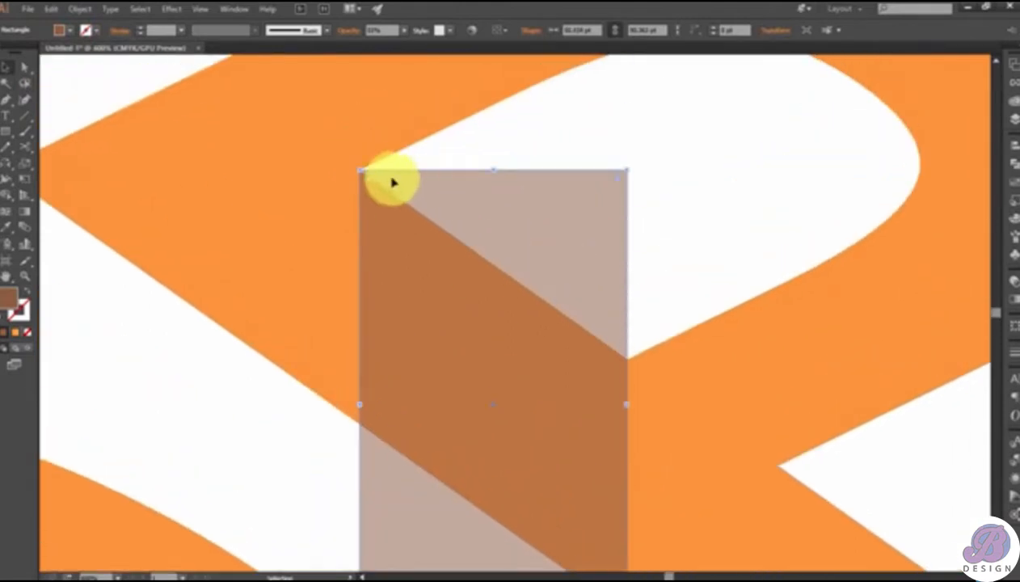
left_click_drag(358, 169, 359, 152)
Remove the rectangle parts inside the P's counter and below its stem with the Shape Builder tool.
left_click(280, 423, "shift")
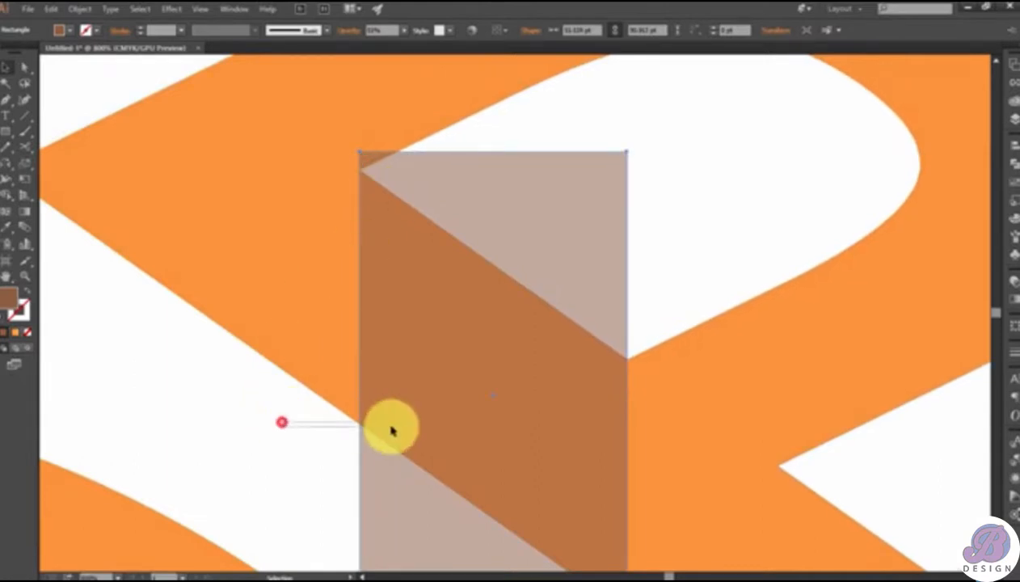
left_click(8, 184)
left_click(488, 197, "alt")
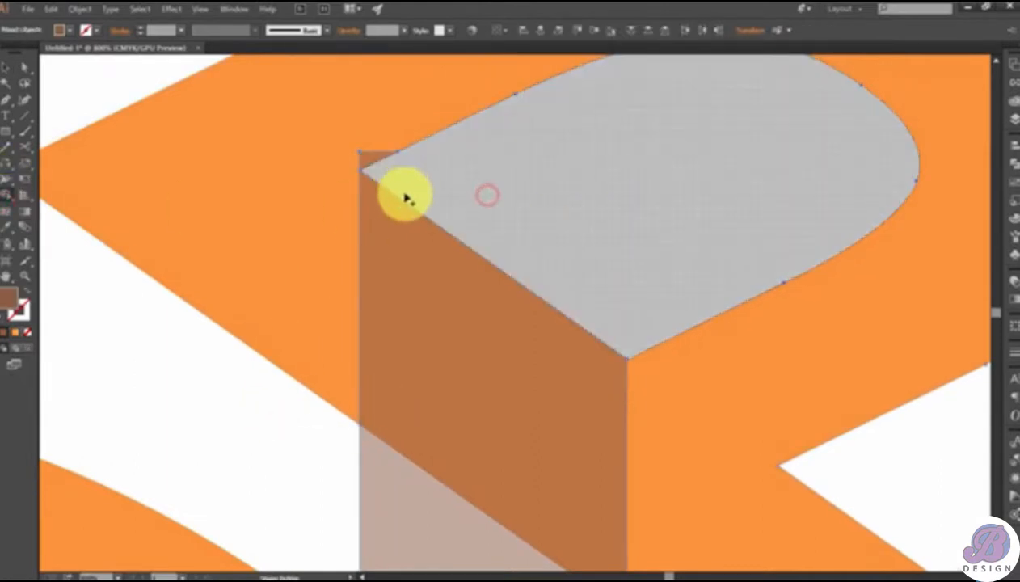
scroll(401, 211, "down", 3)
left_click(388, 377, "alt")
scroll(391, 380, "up", 1)
scroll(388, 377, "up", 2)
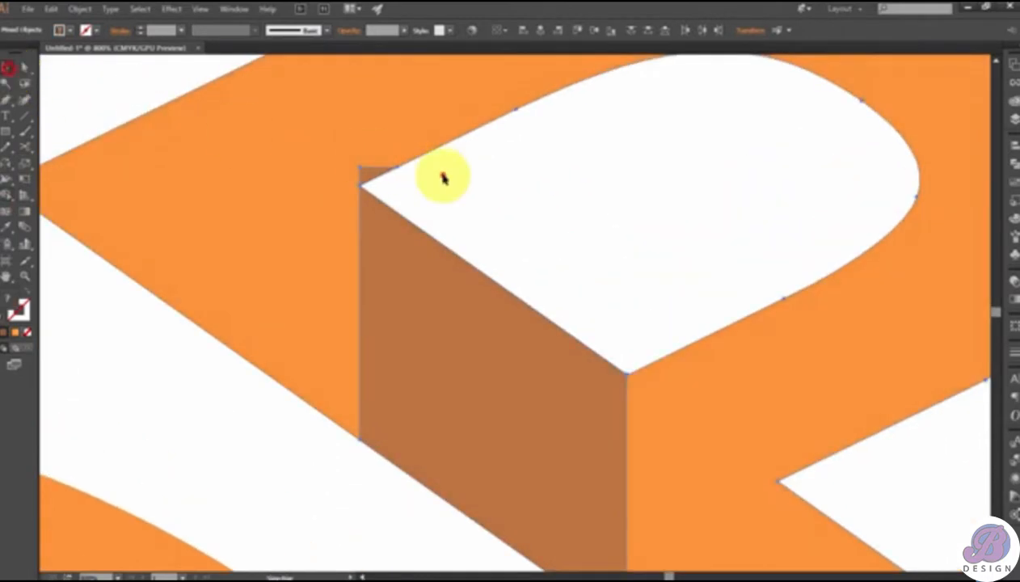
Delete the small brown leftover above the corner of the P's counter.
left_click(443, 176)
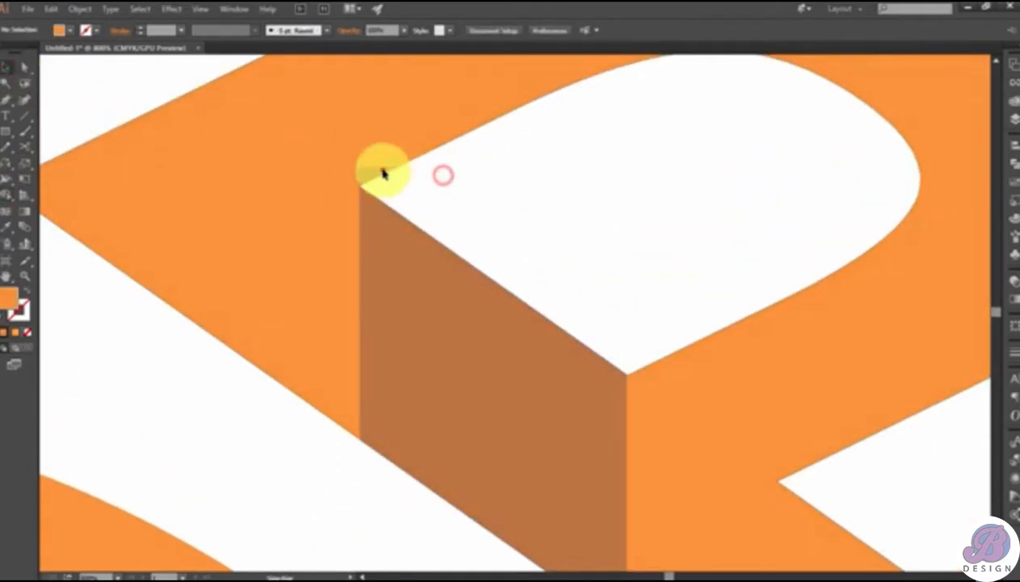
left_click(382, 171)
key("Delete")
Draw a brown rectangle over the P's lower leg, from the notch under the bowl to near the leg's tip.
left_click_drag(556, 316, 198, 133)
left_click(12, 139)
scroll(389, 263, "down", 2)
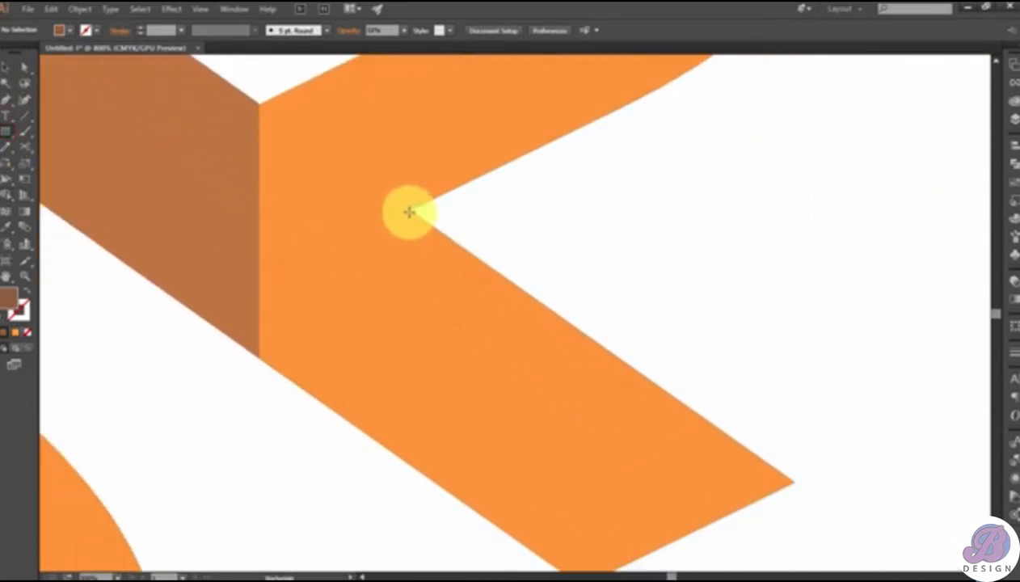
left_click_drag(409, 212, 786, 439)
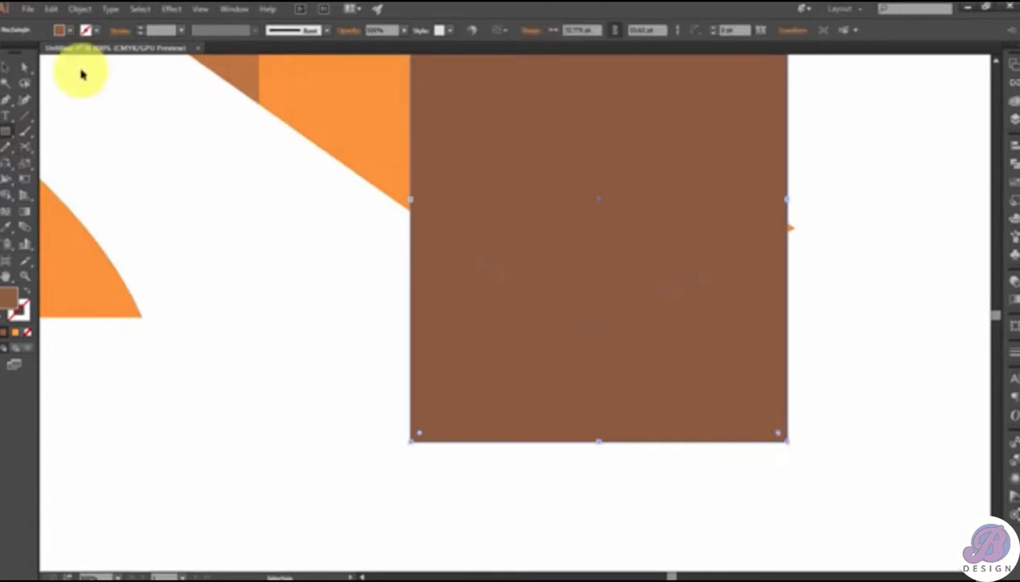
left_click(3, 65)
left_click(198, 220)
left_click_drag(603, 346, 791, 349)
key("ctrl+z")
key("ctrl+z")
scroll(678, 337, "up", 4)
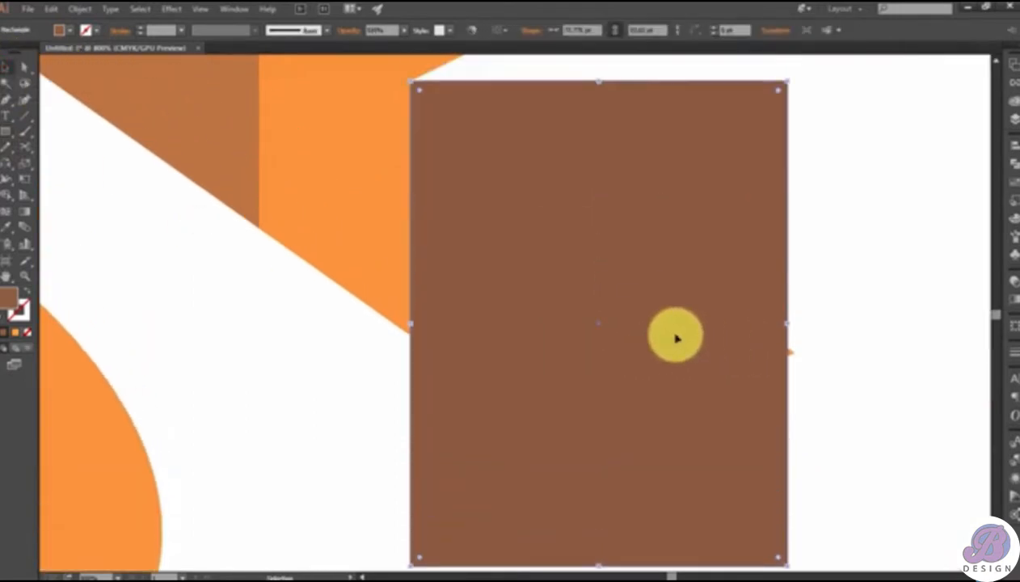
Give the rectangle over the P's leg the same translucent brown as the shading piece on its stem.
left_click(940, 328)
left_click(735, 428)
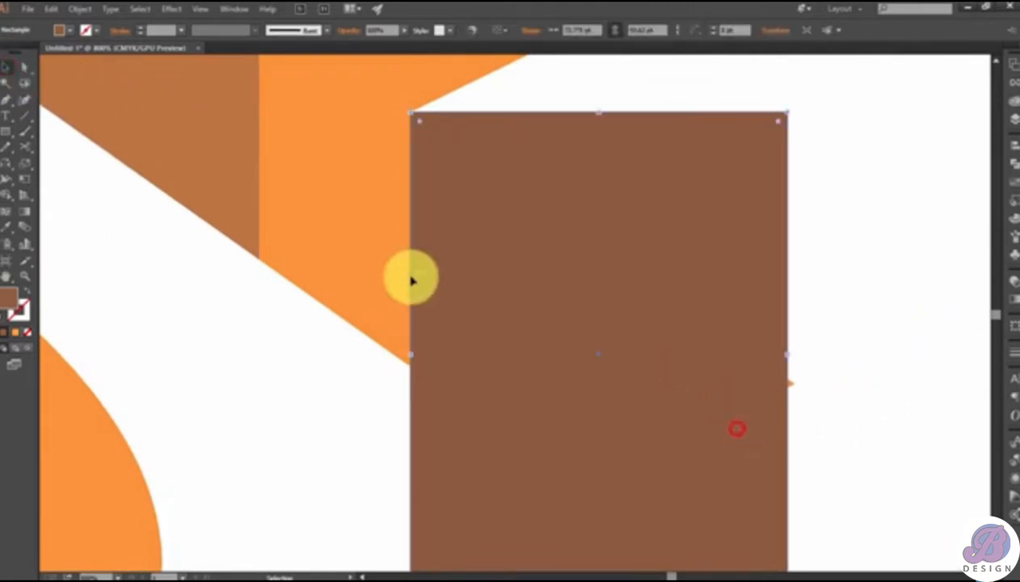
key("i")
left_click(207, 199)
left_click(5, 66)
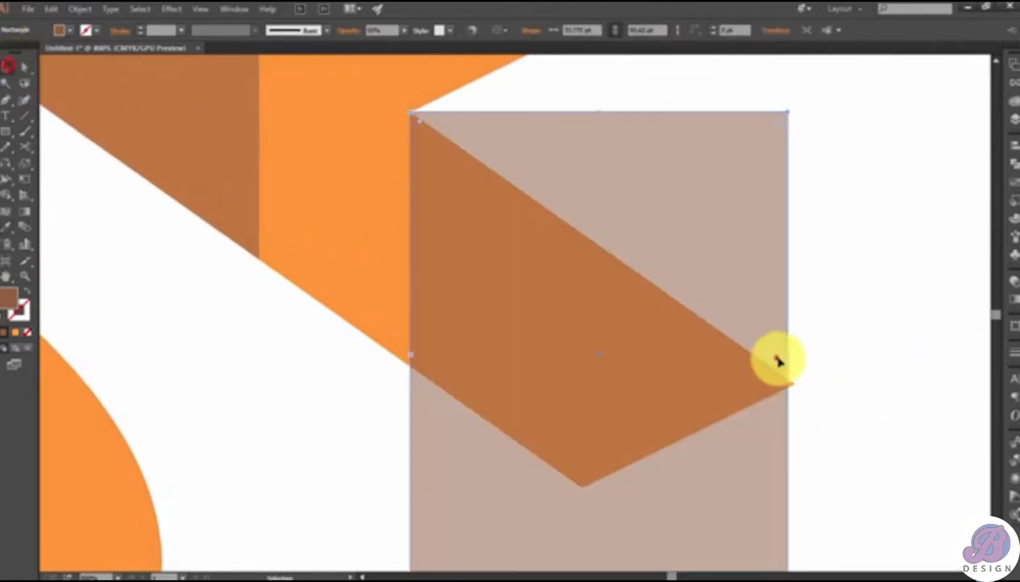
Widen the rectangle so its right side meets the outer tip of the P's leg.
left_click(777, 358)
left_click(857, 402)
left_click(789, 353)
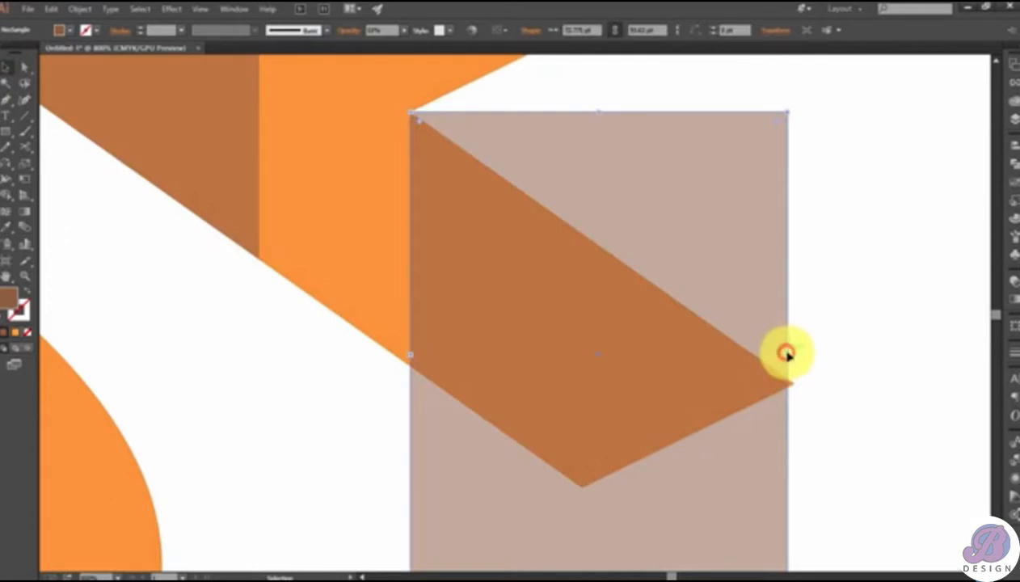
left_click_drag(788, 353, 791, 355)
scroll(547, 273, "up", 2)
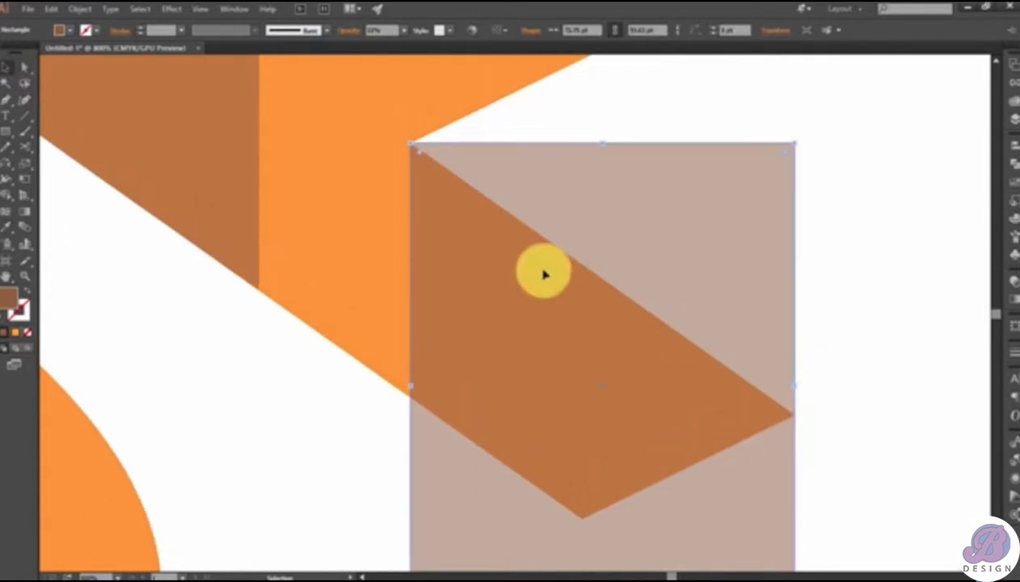
left_click_drag(590, 160, 491, 346)
key("ctrl+z")
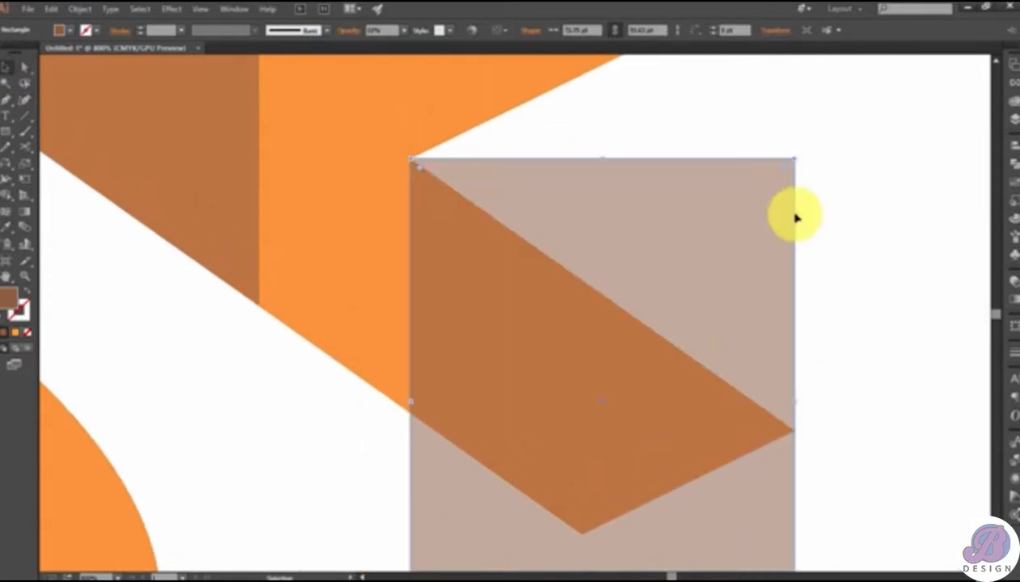
Remove the rectangle parts above and below the P's leg with the Shape Builder tool and deselect the artwork.
left_click_drag(824, 195, 630, 397)
left_click(8, 197)
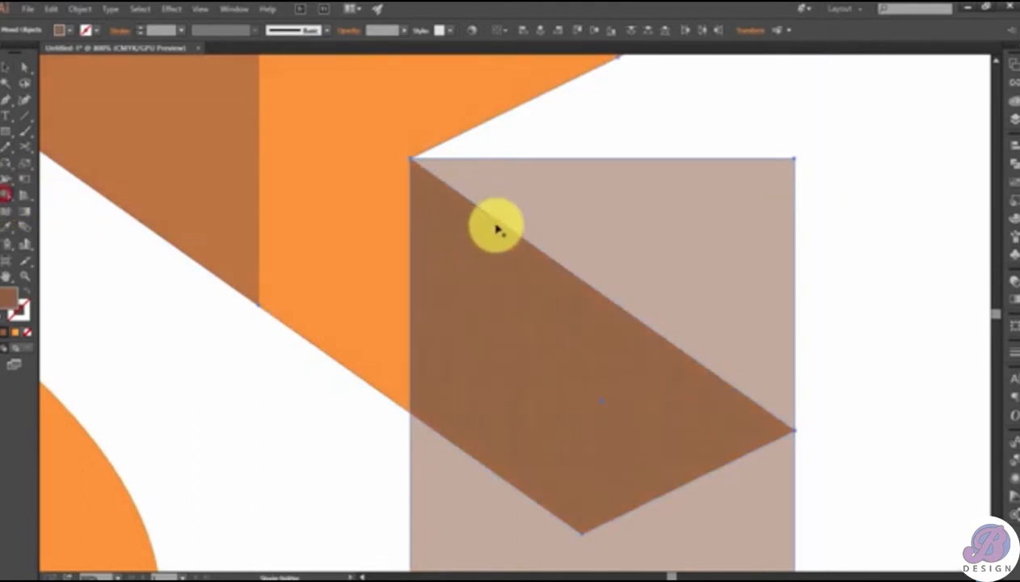
left_click(541, 221, "alt")
scroll(783, 339, "down", 3)
left_click(717, 479, "alt")
scroll(467, 451, "up", 3)
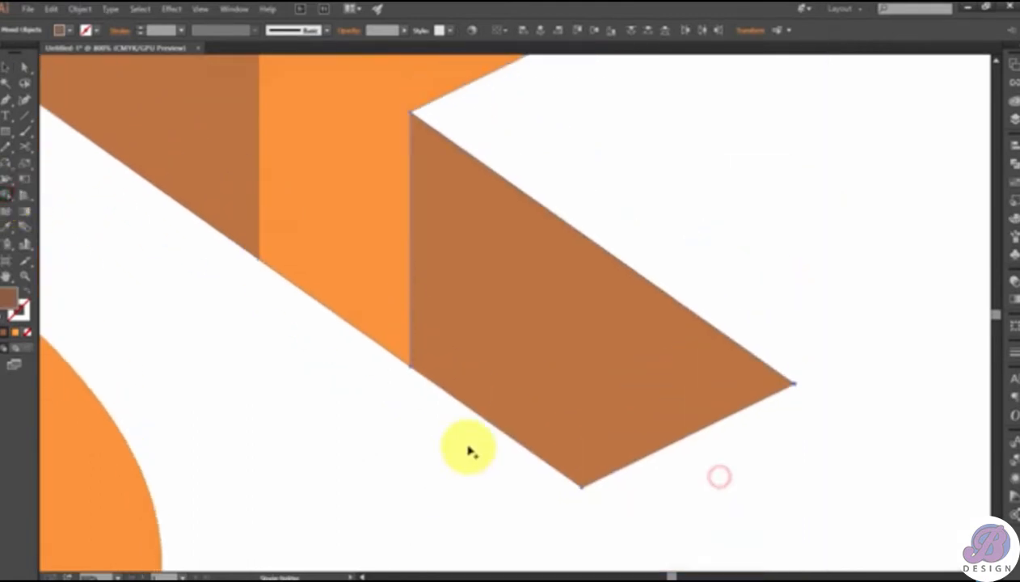
left_click(7, 66)
left_click(713, 235)
key("ctrl+0")
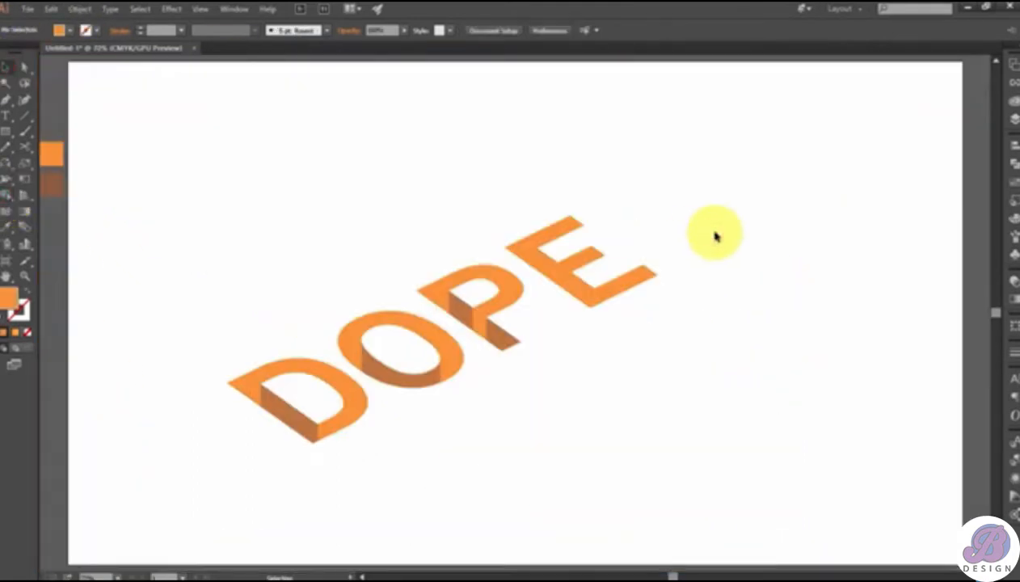
Draw a rectangle down across the E's stem from its upper inner gap and copy the P shading's translucent brown onto it.
key("ctrl+plus")
key("ctrl+plus")
key("ctrl+plus")
left_click_drag(718, 265, 557, 288)
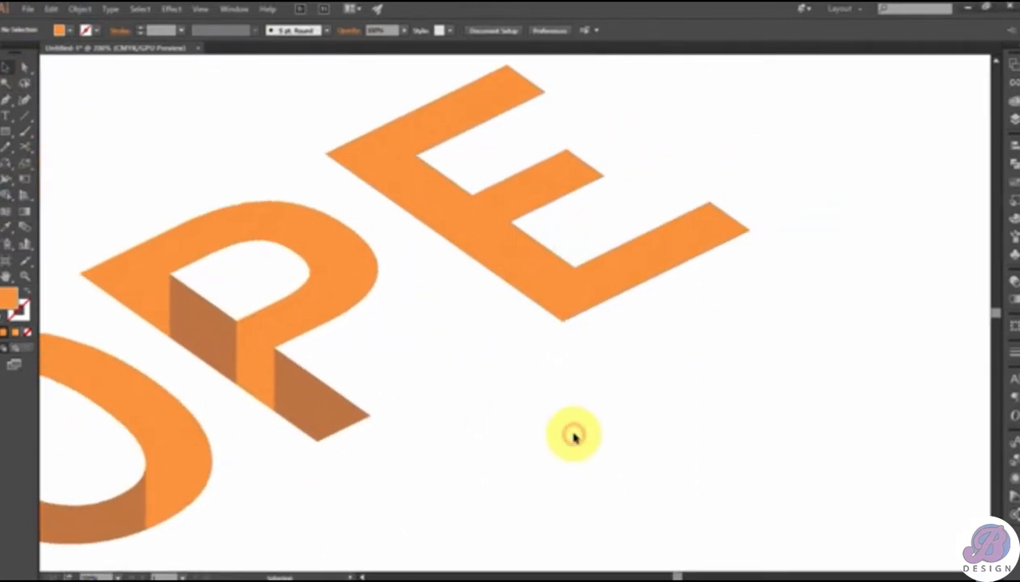
key("ctrl+plus")
key("ctrl+plus")
left_click_drag(583, 457, 930, 492)
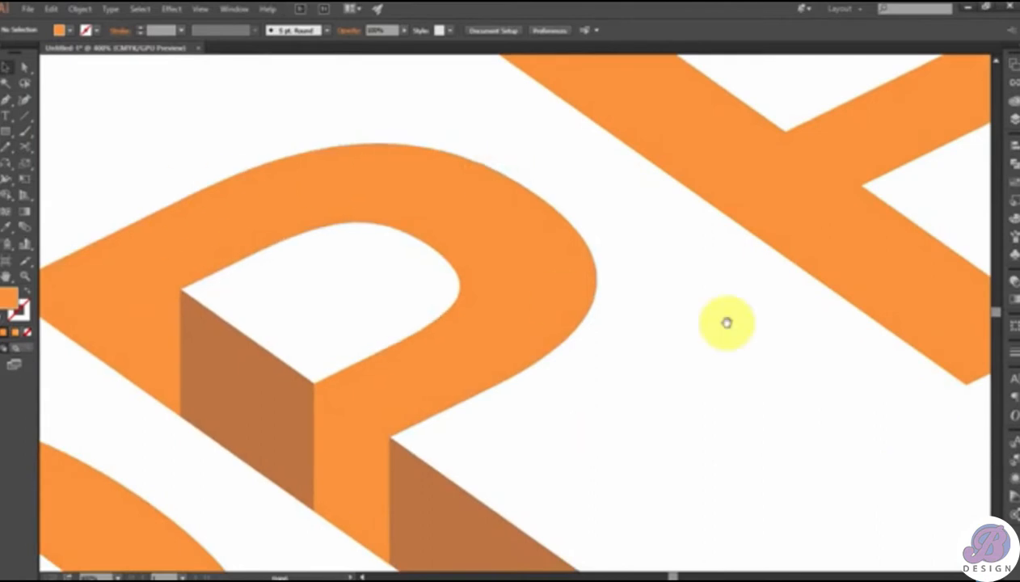
left_click_drag(753, 326, 566, 413)
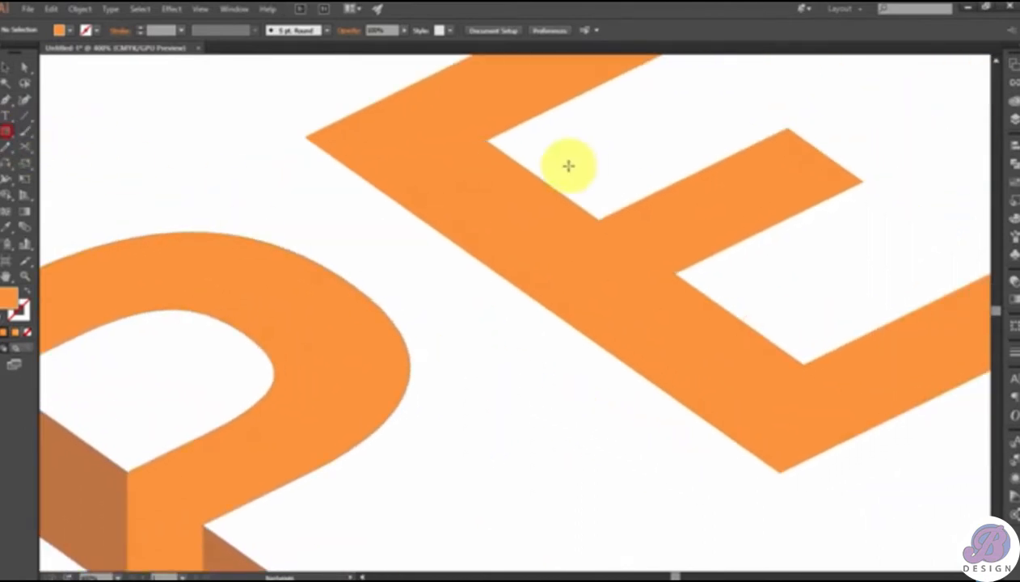
left_click_drag(487, 139, 598, 414)
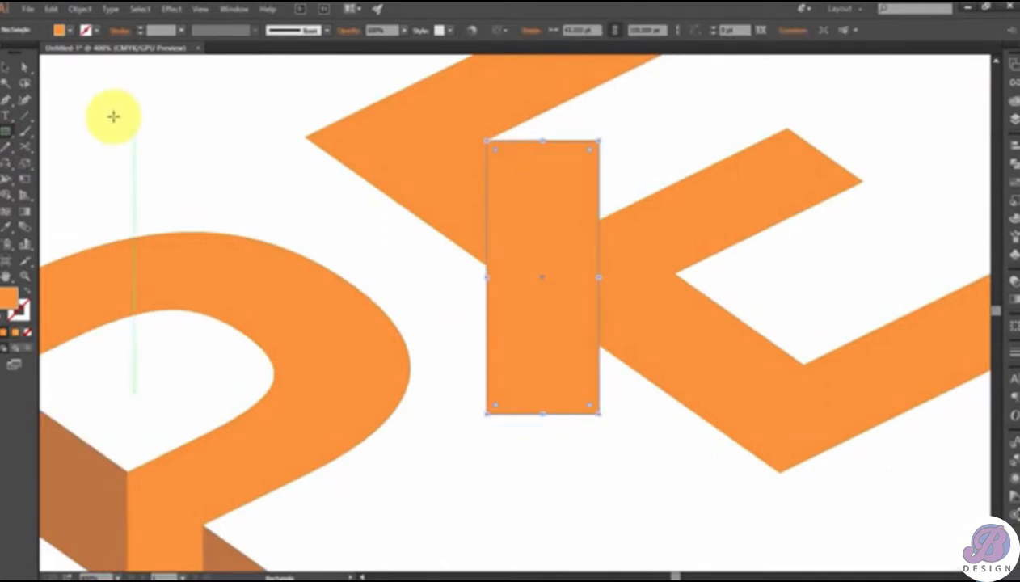
key("i")
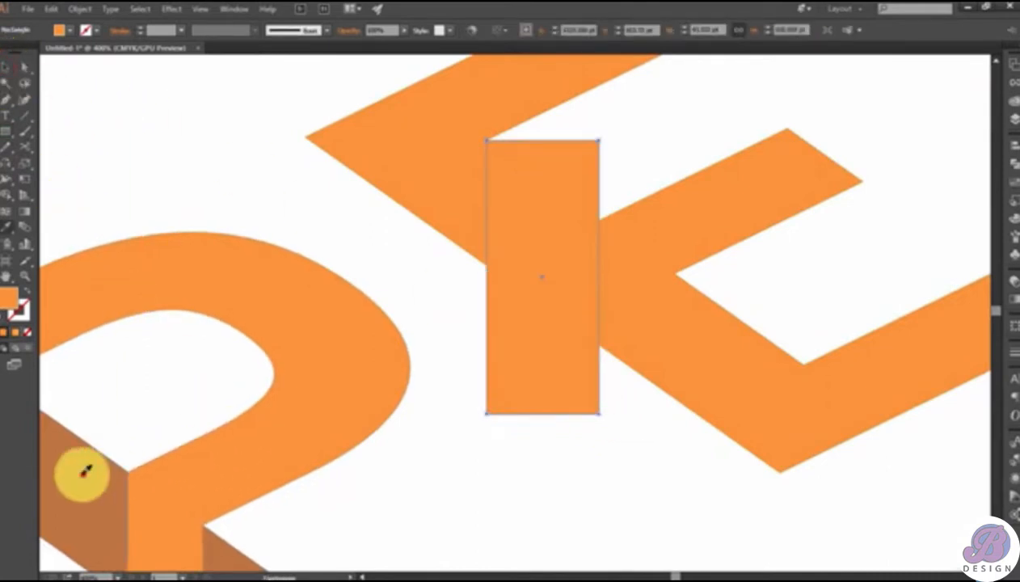
left_click(81, 473)
left_click(292, 178)
Duplicate the translucent brown rectangle onto the E's lower inner gap, aligning its left side with the gap's inner corner.
key("ctrl+plus")
key("ctrl+plus")
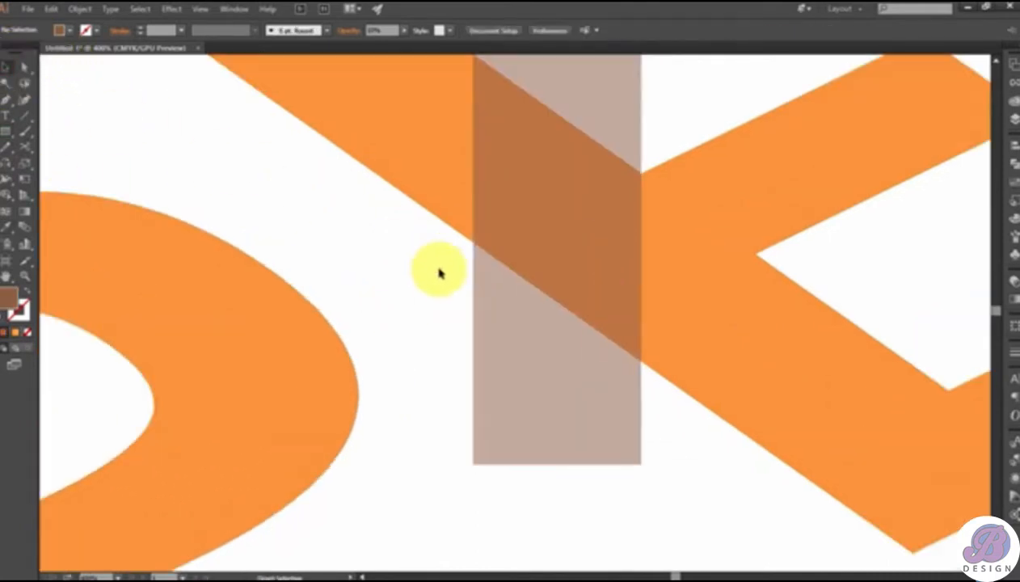
left_click_drag(439, 270, 356, 347)
scroll(476, 321, "up", 3)
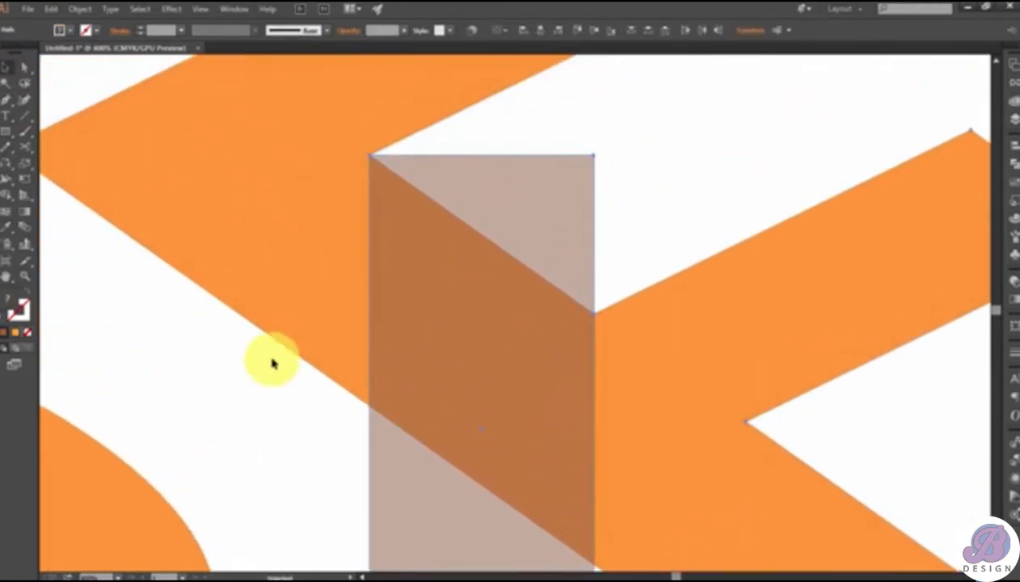
scroll(315, 372, "down", 2)
scroll(321, 374, "down", 2)
left_click_drag(458, 402, 837, 490)
scroll(881, 453, "down", 4)
scroll(810, 421, "right", 5)
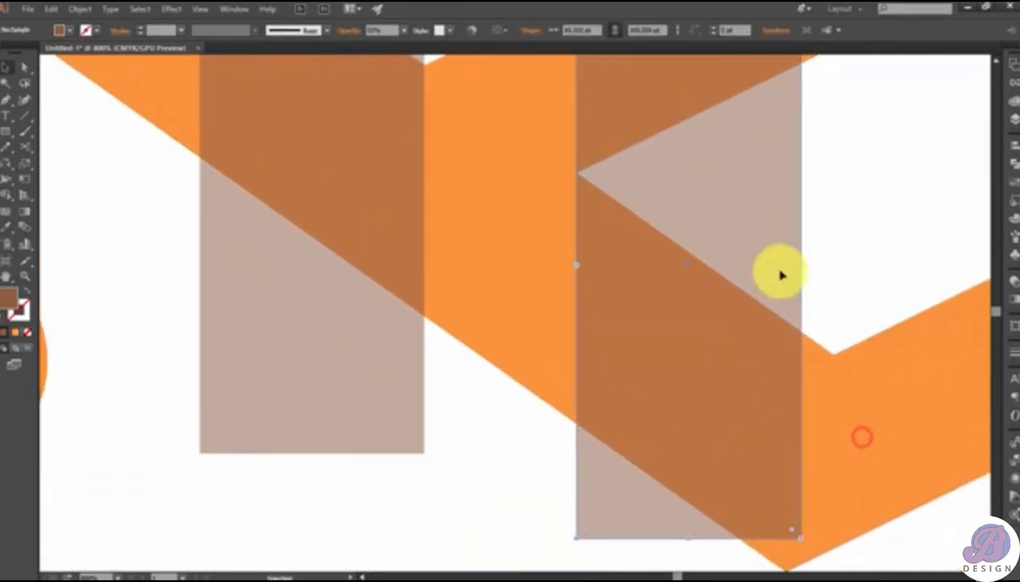
Extend the E's lower rectangle past the letter's bottom edge and widen it to the lower arm's inner corner.
mouse_move(689, 540)
left_mouse_down()
mouse_move(687, 573)
mouse_move(688, 545)
left_mouse_up()
scroll(699, 469, "up", 2)
left_click_drag(803, 249, 834, 251)
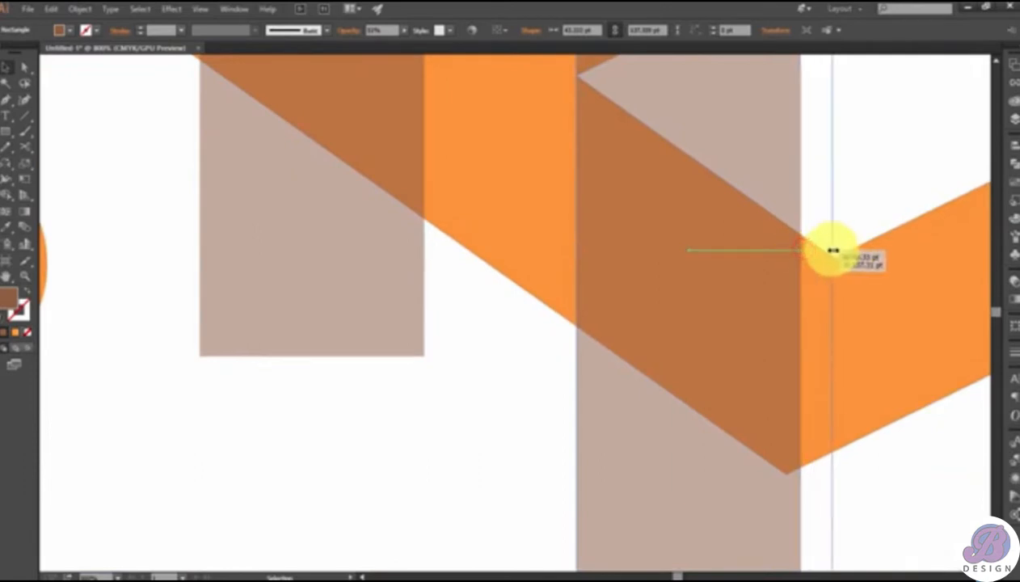
Select the E with both stem rectangles and remove the parts outside the letter with the Shape Builder tool.
scroll(569, 243, "up", 4)
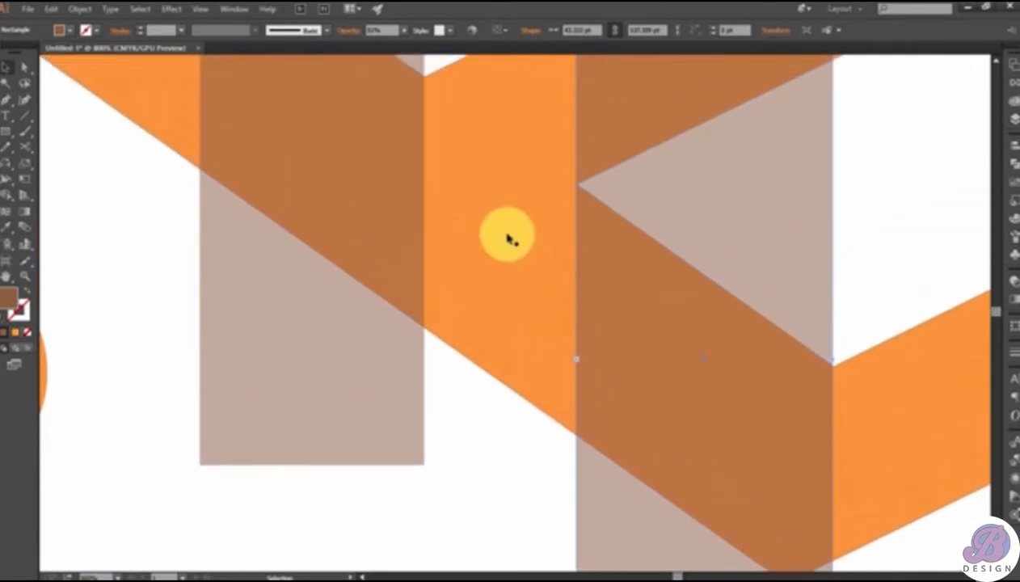
left_click_drag(471, 110, 390, 242)
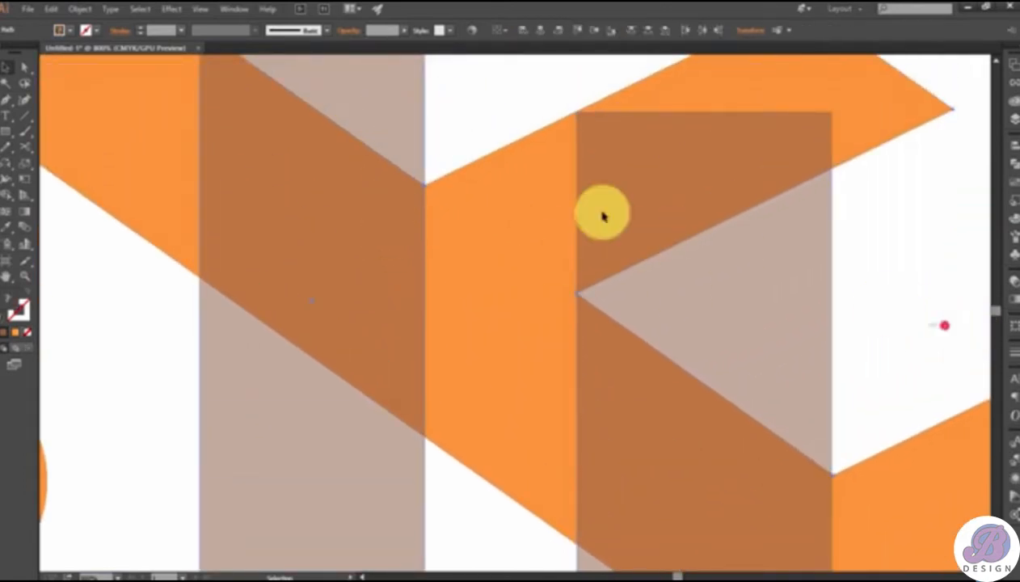
left_click(6, 194)
left_click(369, 125)
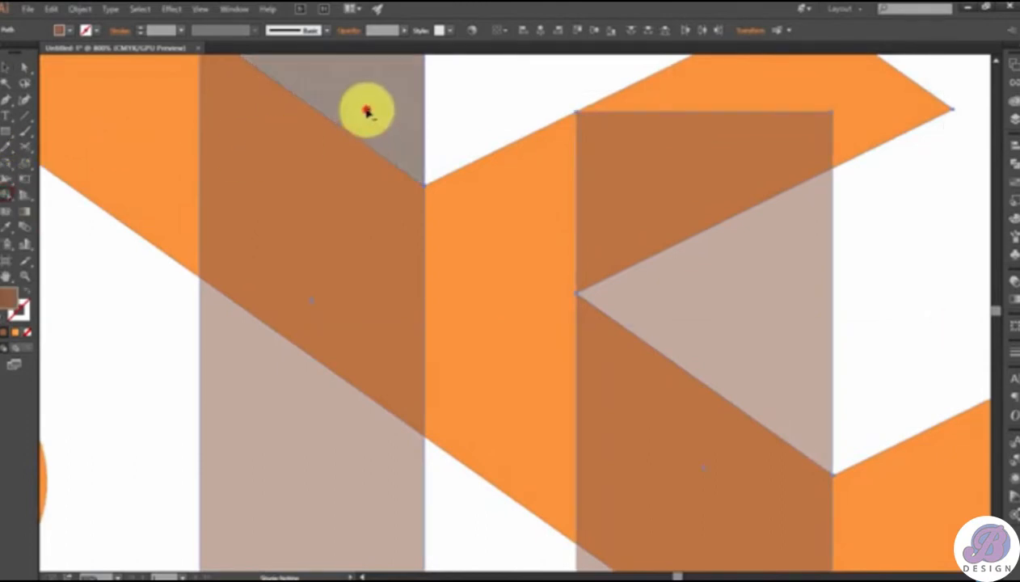
left_click(364, 107, "alt")
left_click(298, 410, "alt")
left_click(819, 326, "alt")
scroll(735, 267, "down", 4)
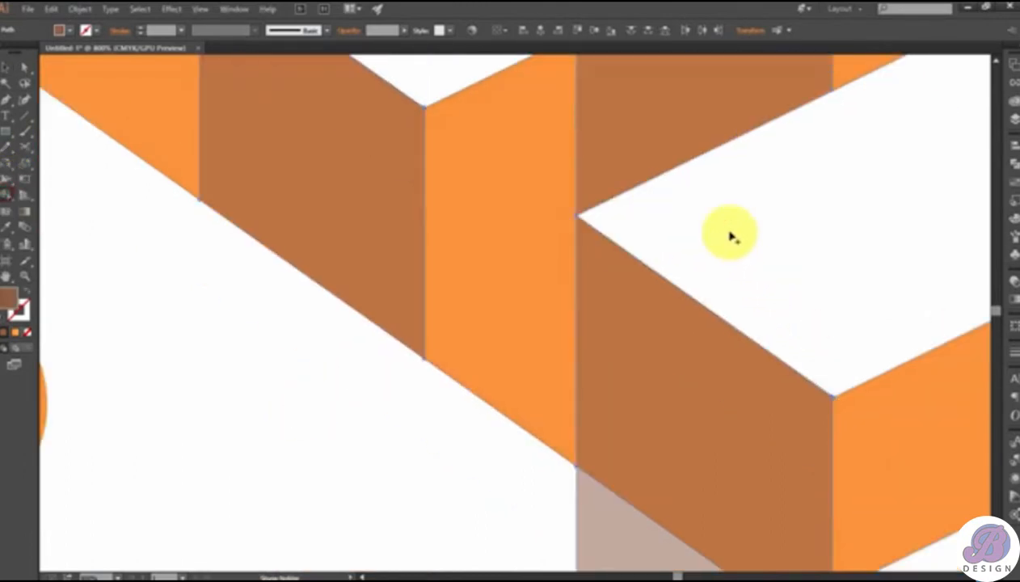
left_click(660, 429, "alt")
scroll(659, 426, "up", 3)
scroll(658, 426, "up", 2)
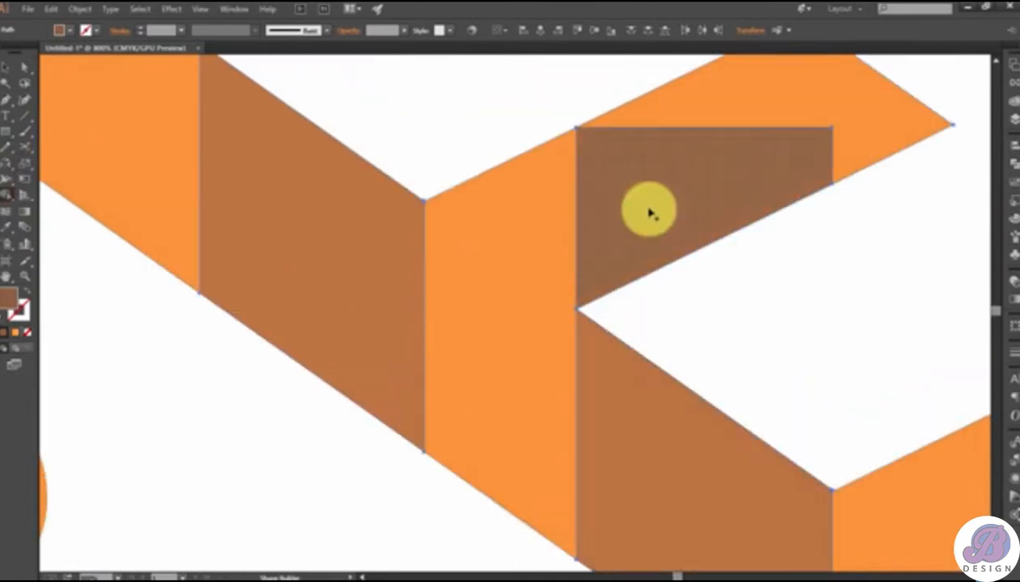
Delete the leftover brown shading piece covering the E's middle arm.
left_click(7, 65)
left_click(671, 326)
left_click(653, 214)
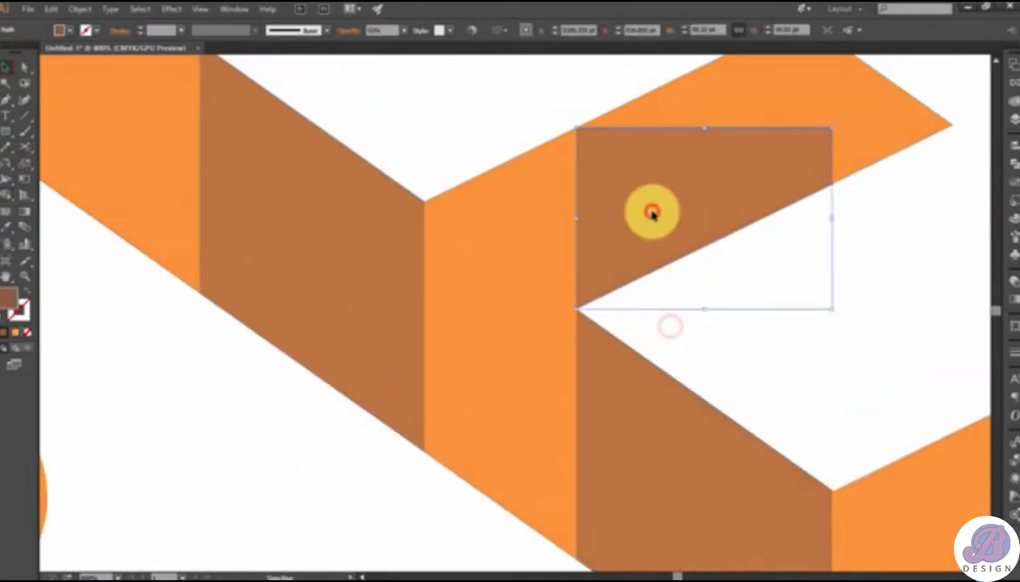
key("Delete")
Draw a brown rectangle about 37 pt wide over the end of the E's upper arm, starting at its top corner.
key("ctrl+0")
key("ctrl+plus")
key("ctrl+plus")
key("ctrl+plus")
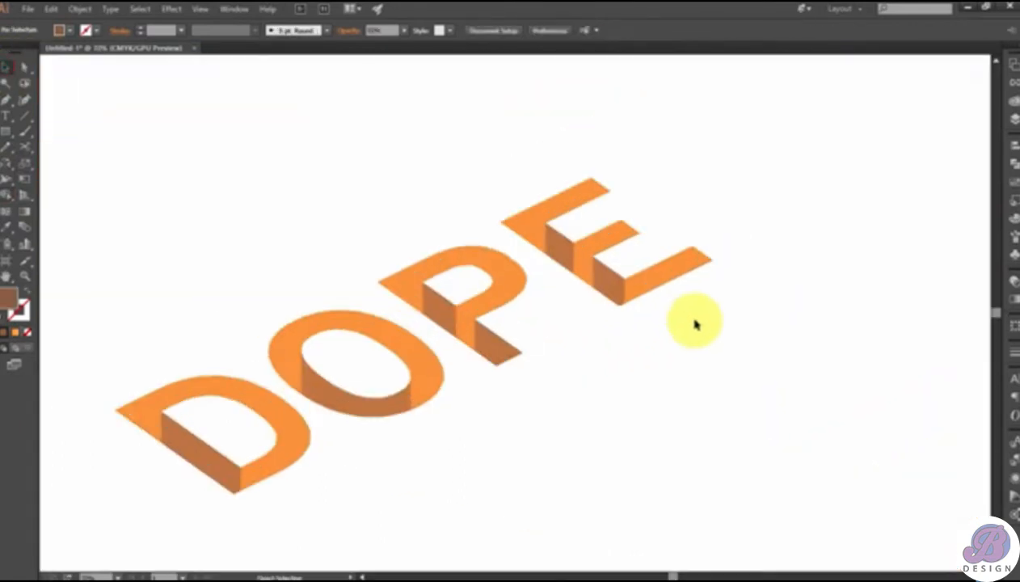
left_click_drag(697, 330, 574, 418)
key("ctrl+plus")
key("ctrl+plus")
key("ctrl+plus")
key("ctrl+plus")
key("ctrl+plus")
key("ctrl+plus")
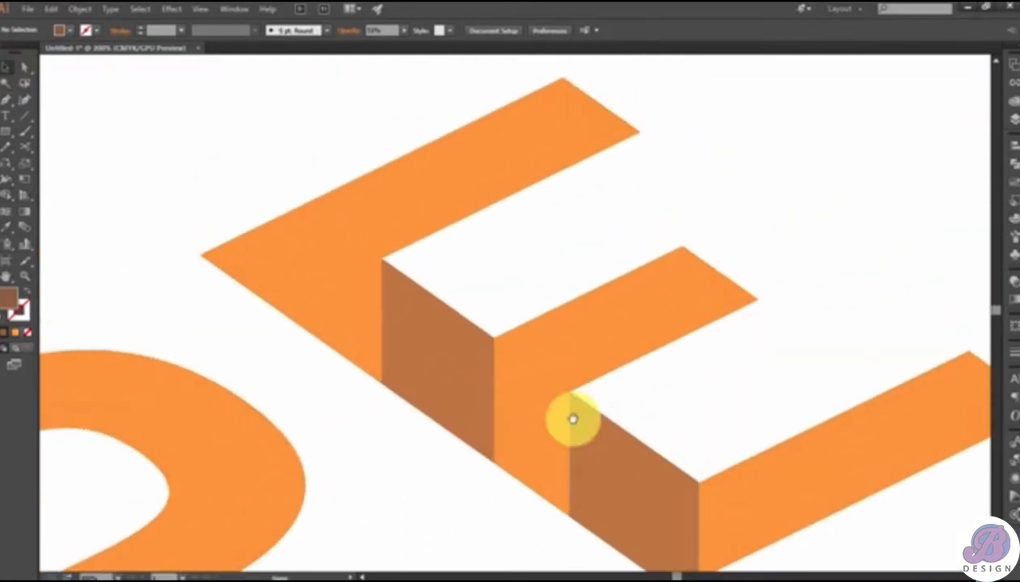
scroll(606, 377, "up", 2)
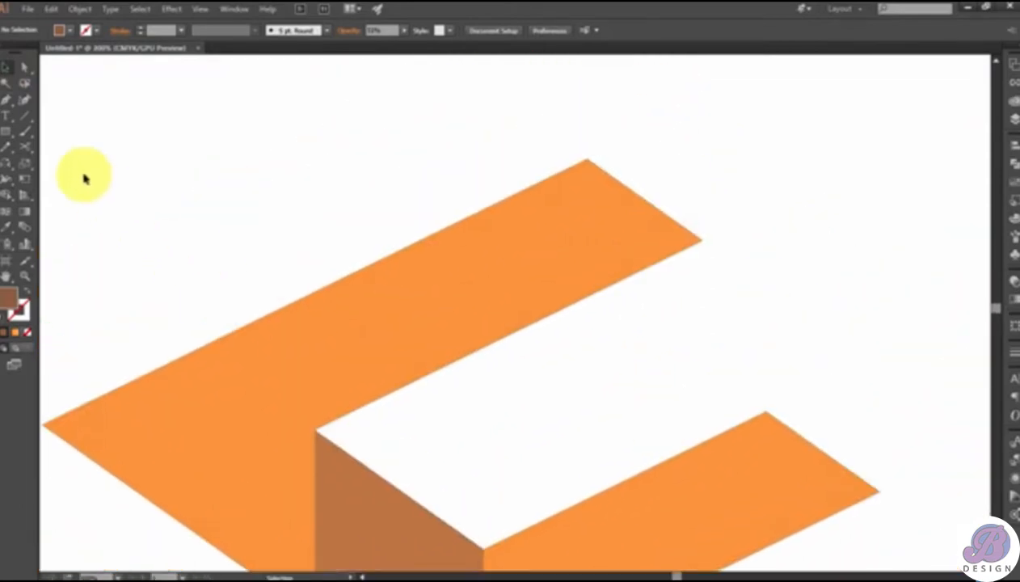
left_click(7, 130)
mouse_move(585, 159)
left_mouse_down()
mouse_move(592, 230)
mouse_move(697, 309)
mouse_move(720, 303)
mouse_move(731, 312)
left_mouse_up()
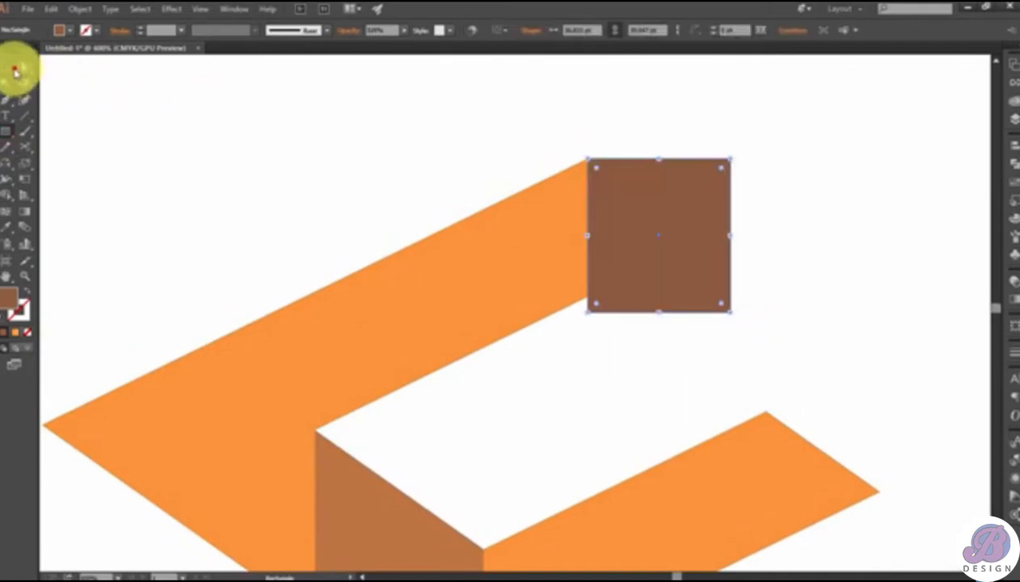
Duplicate the brown rectangle onto the ends of the E's middle and lower arms, stretching the lower copy to about 47 pt high.
left_click(614, 148)
scroll(710, 234, "down", 3)
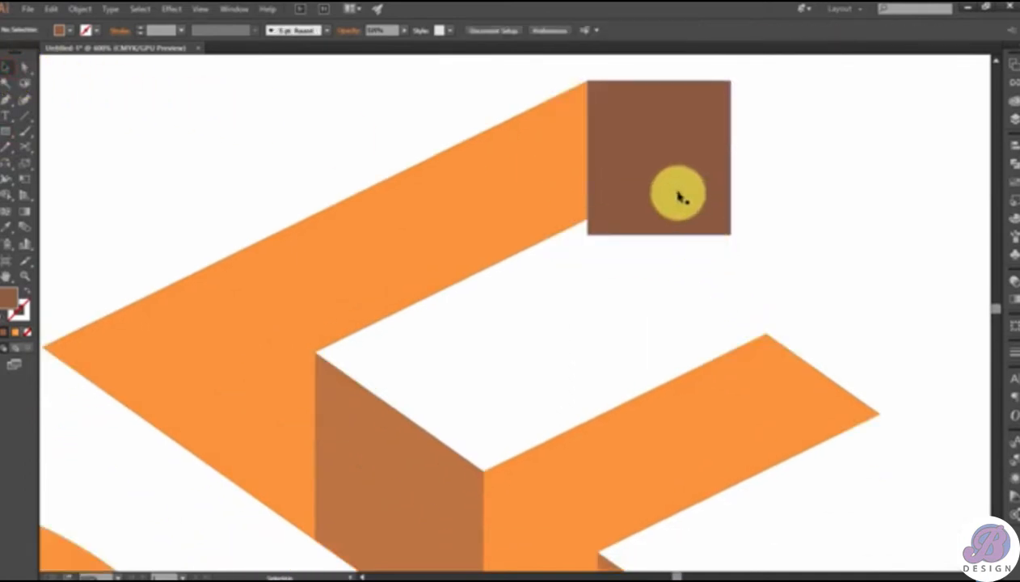
left_click_drag(678, 191, 859, 442)
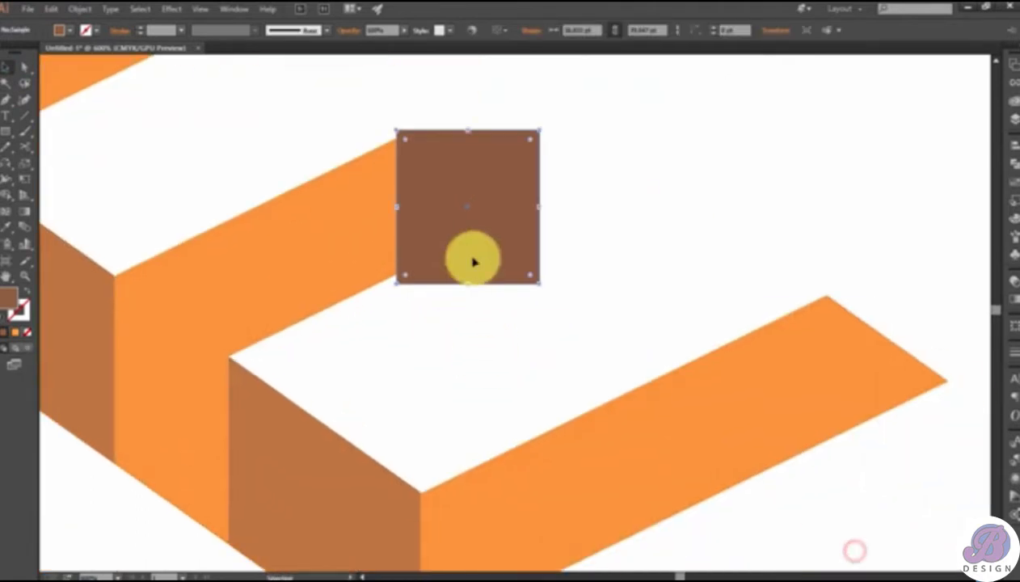
left_click_drag(474, 252, 902, 472)
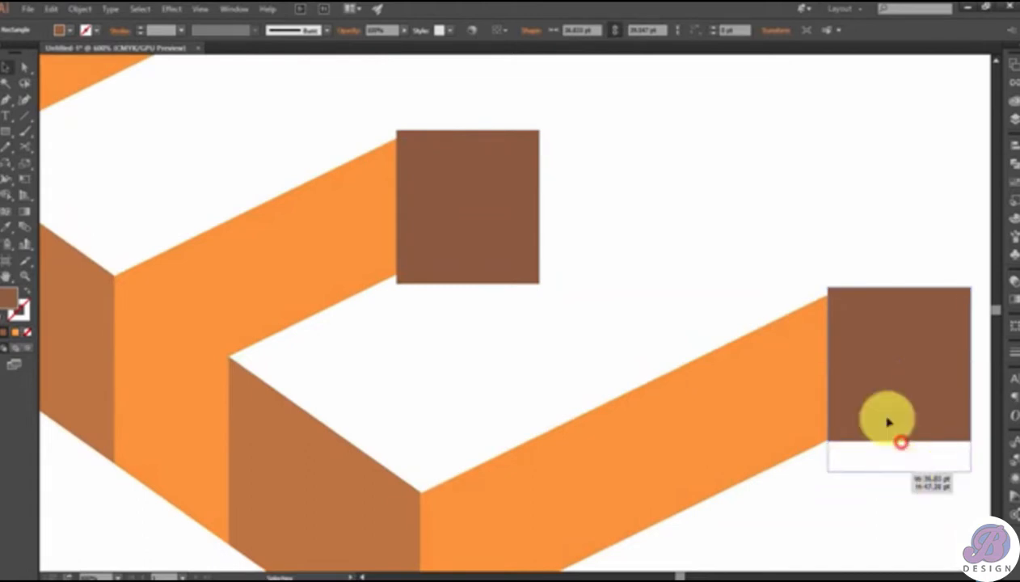
Nudge the lower arm's rectangle sideways to line up its left side with the arm's top corner.
left_click(868, 264)
left_click(866, 327)
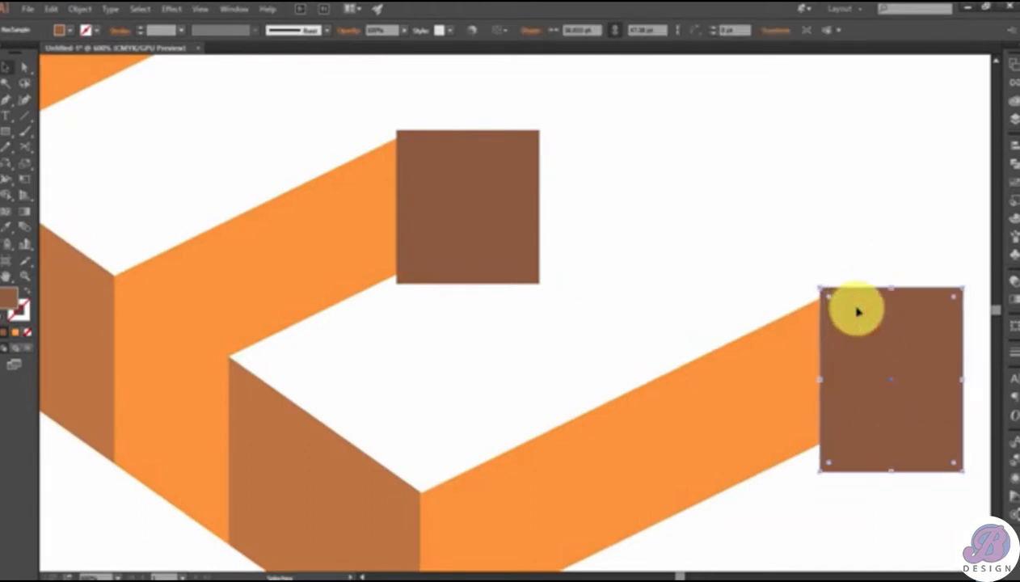
key("Right")
key("Right")
key("ctrl+plus")
key("ctrl+plus")
left_click_drag(858, 307, 424, 256)
left_click_drag(684, 343, 249, 295)
left_click(633, 205)
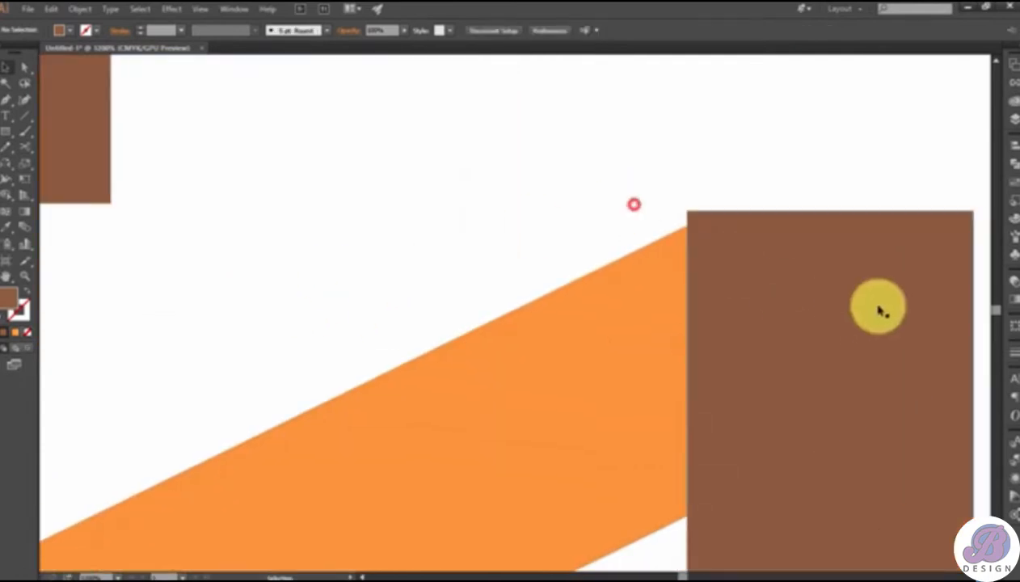
left_click(879, 305)
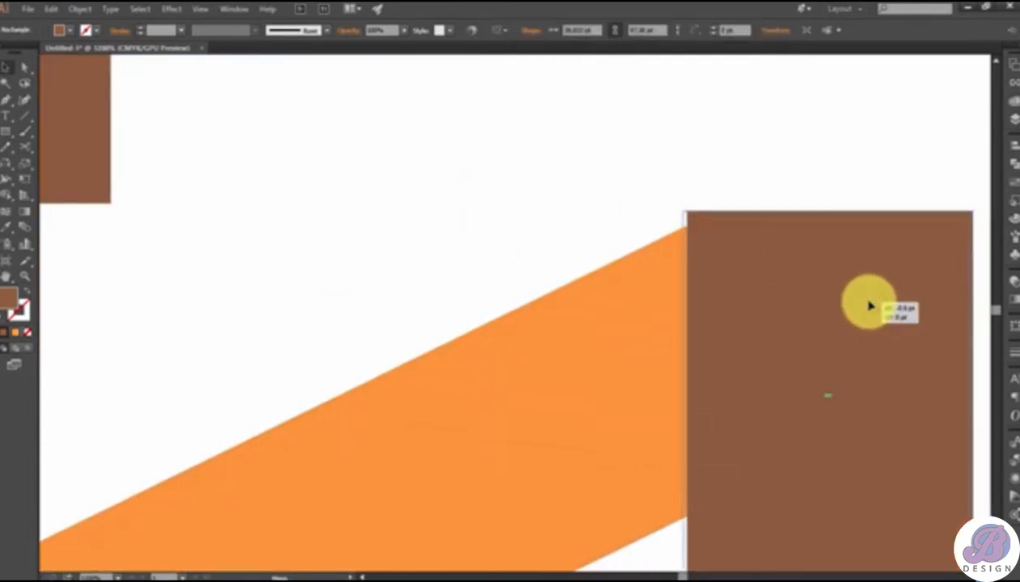
left_click_drag(869, 306, 869, 306)
key("period")
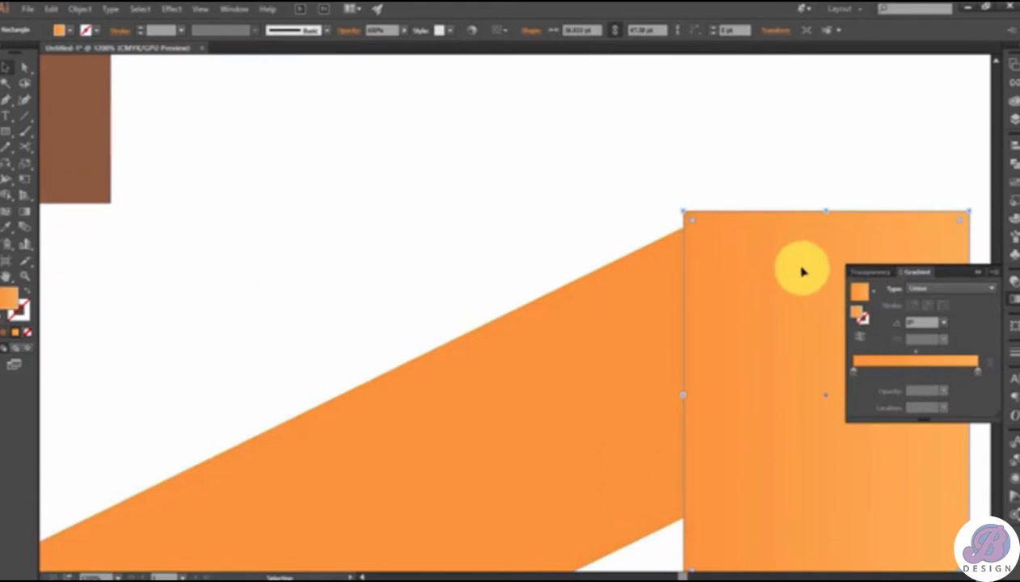
key("ctrl+z")
left_click(737, 175)
left_click(752, 186)
left_click_drag(713, 251, 720, 253)
left_click(722, 211)
Set the lower arm rectangle's opacity to 60% and shift it so its left side meets the arm's top corner.
left_click(721, 264)
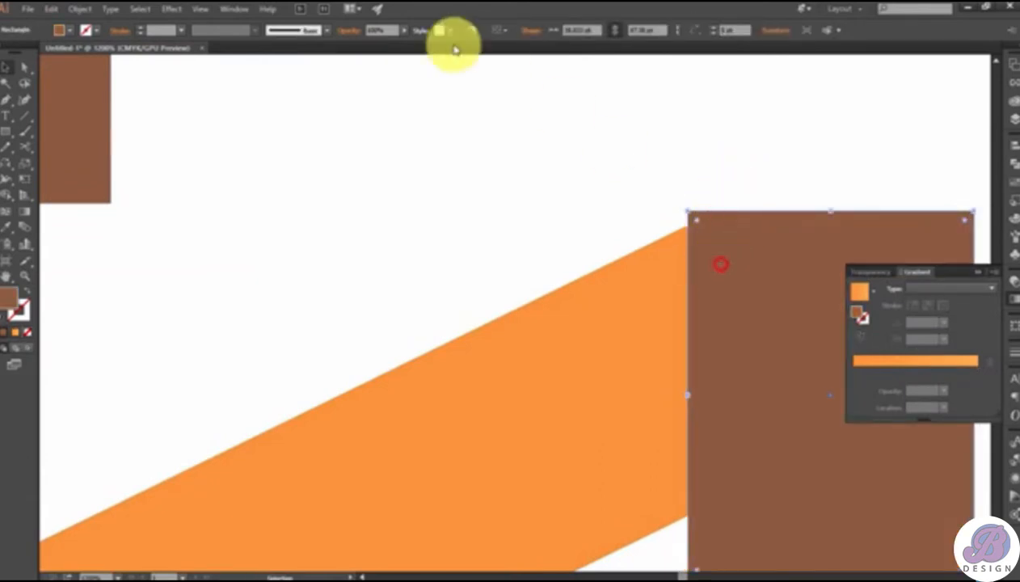
left_click(384, 41)
left_click(395, 89)
left_click(770, 282)
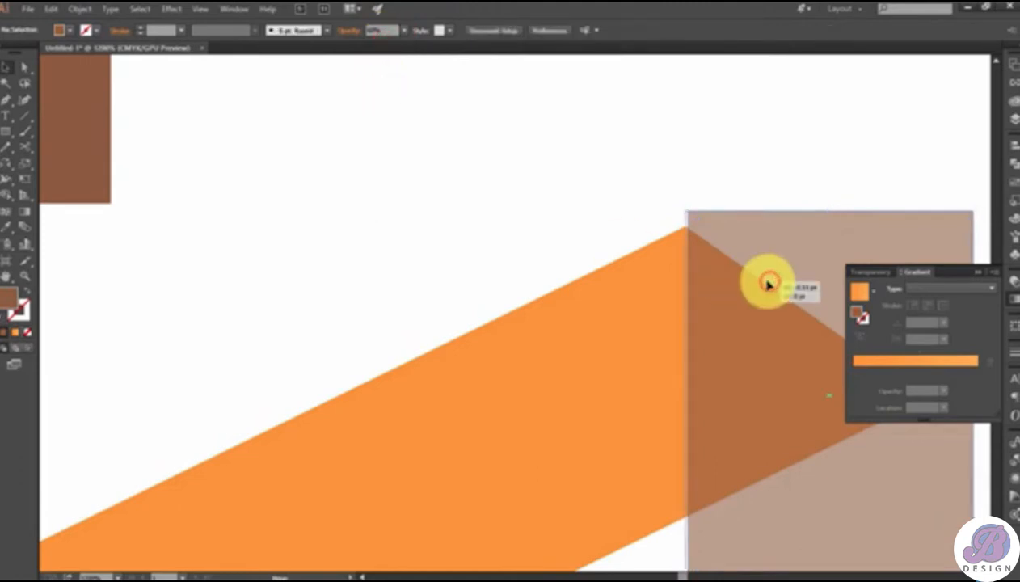
left_click_drag(768, 283, 766, 283)
left_click(700, 215)
left_click_drag(463, 200, 550, 279)
left_click(467, 212)
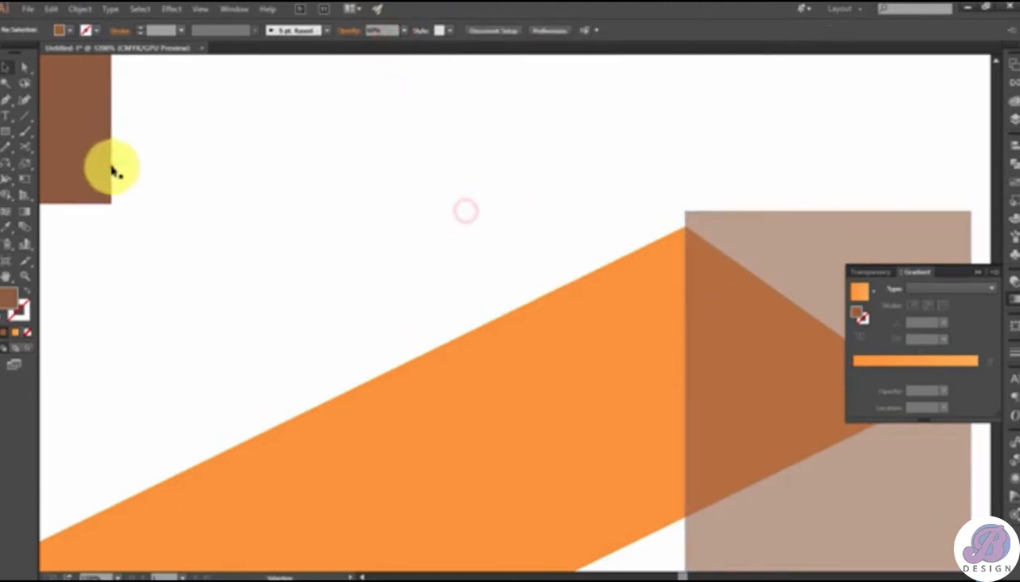
Copy the translucent brown from the lower arm's rectangle onto the middle arm's rectangle with the Eyedropper.
key("i")
left_click(758, 334)
left_click(175, 262)
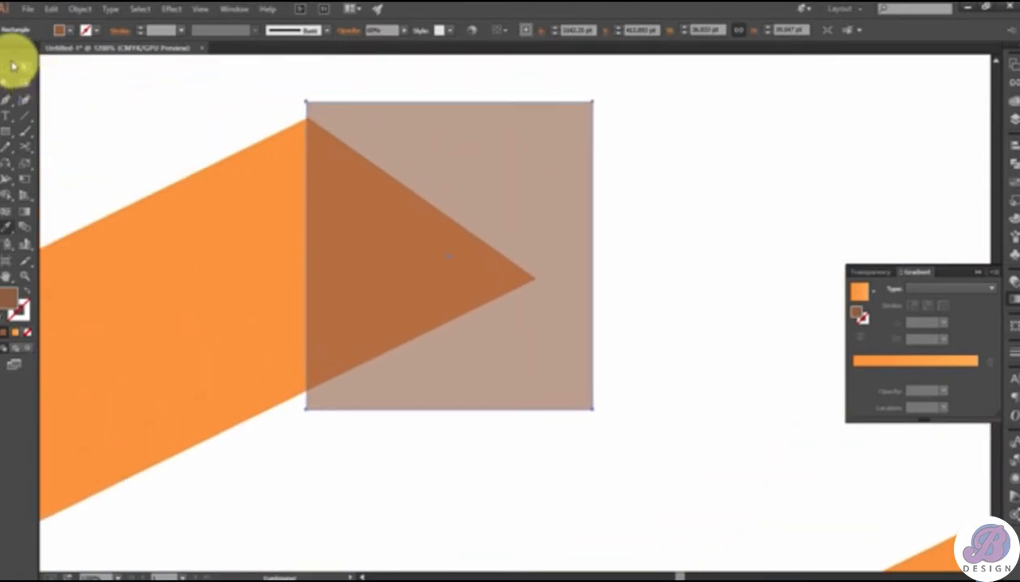
left_click(8, 67)
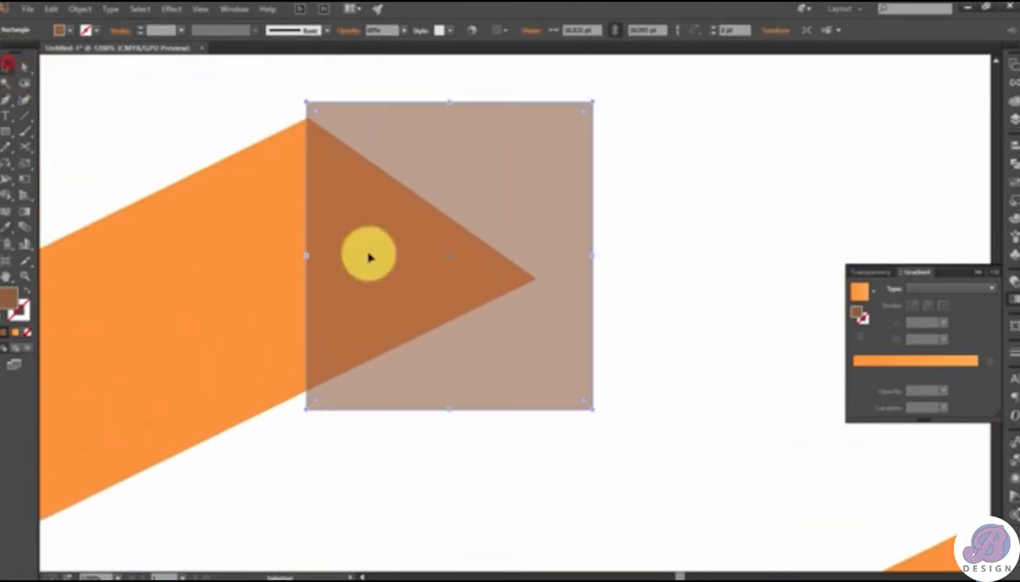
Shift the middle arm's translucent rectangle slightly so its left side lines up with the arm's top corner.
scroll(405, 257, "up", 3)
key("ctrl+plus")
key("ctrl+plus")
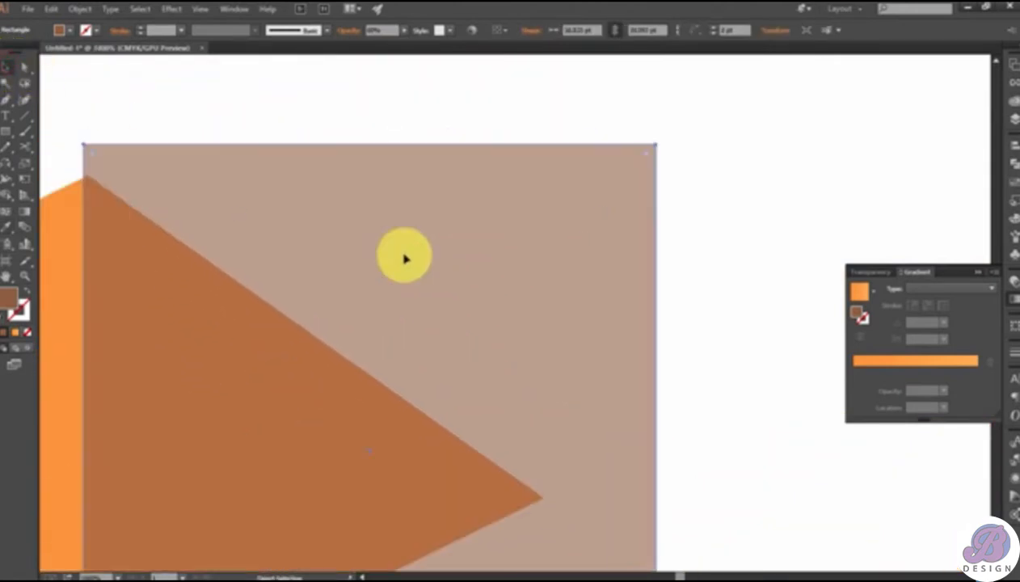
left_click_drag(402, 256, 503, 283)
left_click_drag(438, 277, 444, 279)
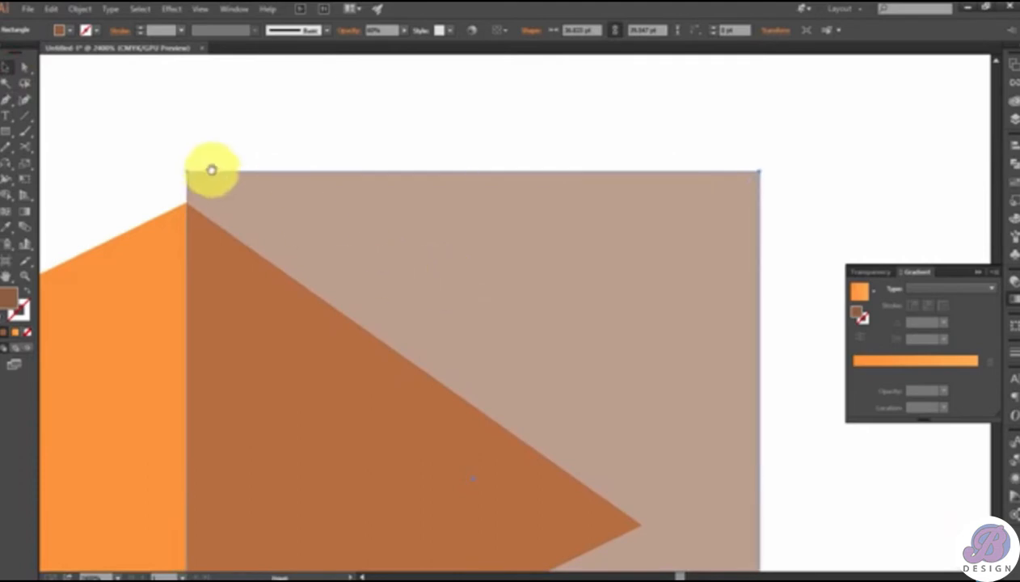
Apply the middle rectangle's translucent brown to the rectangle on the E's upper arm with the Eyedropper.
left_click_drag(195, 145, 615, 346)
key("ctrl+minus")
key("ctrl+minus")
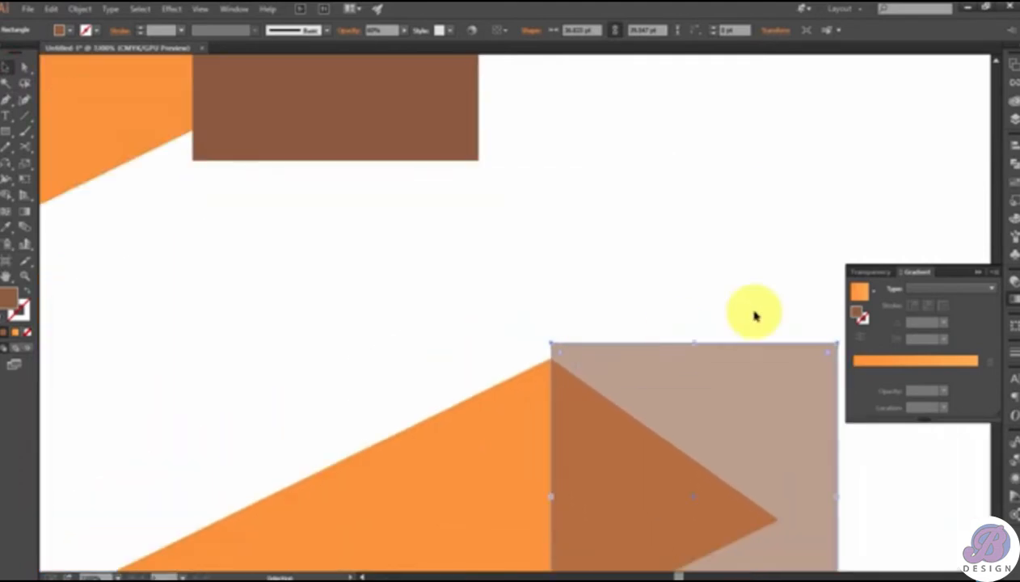
key("i")
left_click(789, 397)
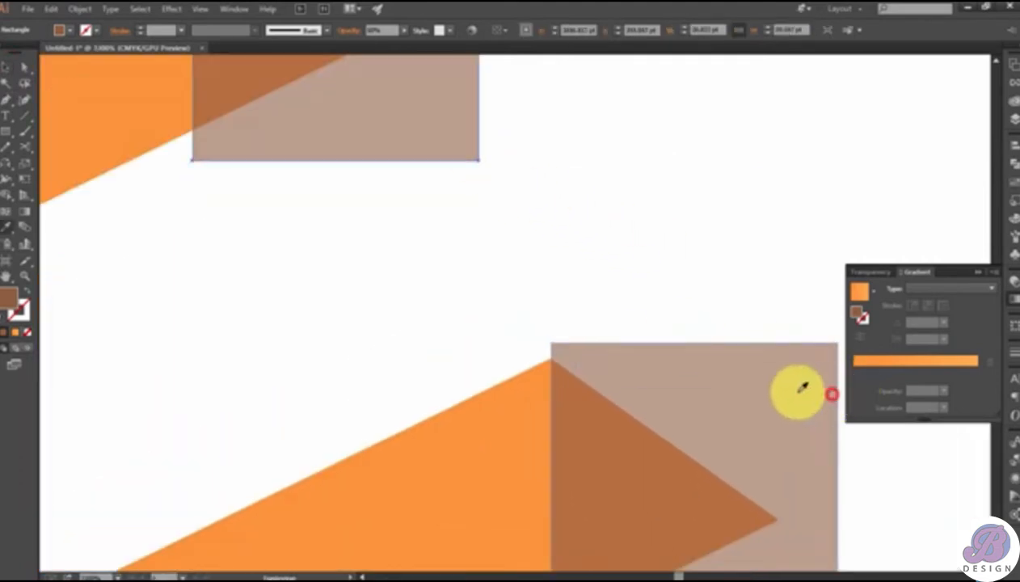
Move the upper arm's rectangle slightly above the arm's top corner, keeping its left side aligned with that corner.
scroll(786, 392, "up", 4)
left_click_drag(587, 270, 752, 341)
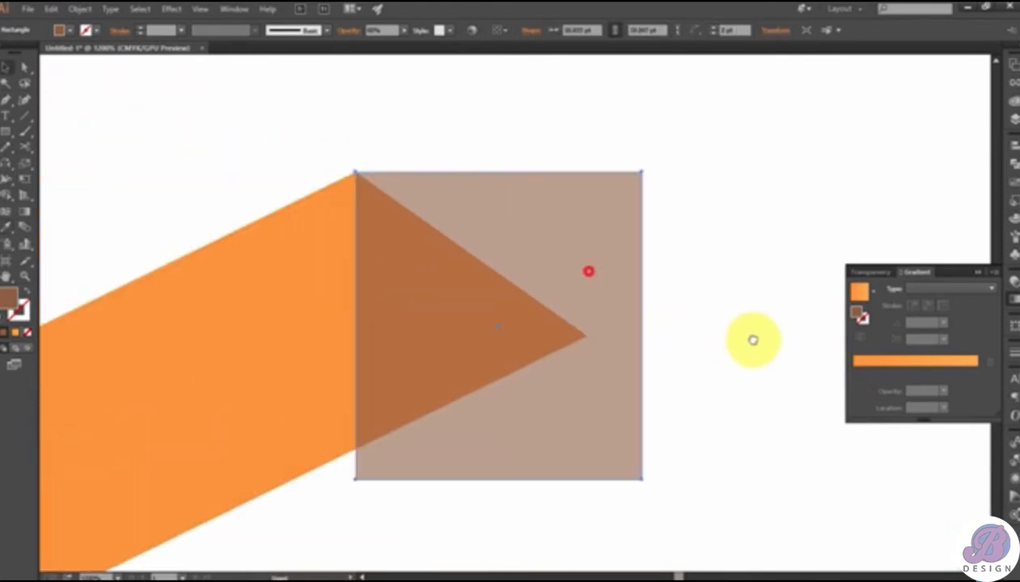
key("Up")
key("Up")
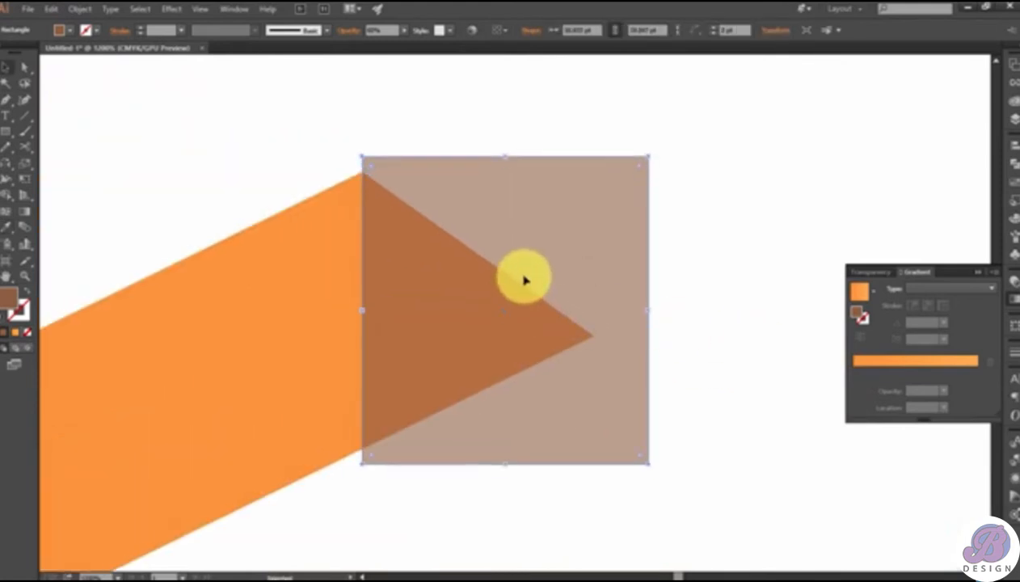
scroll(524, 280, "up", 1)
scroll(524, 279, "up", 2)
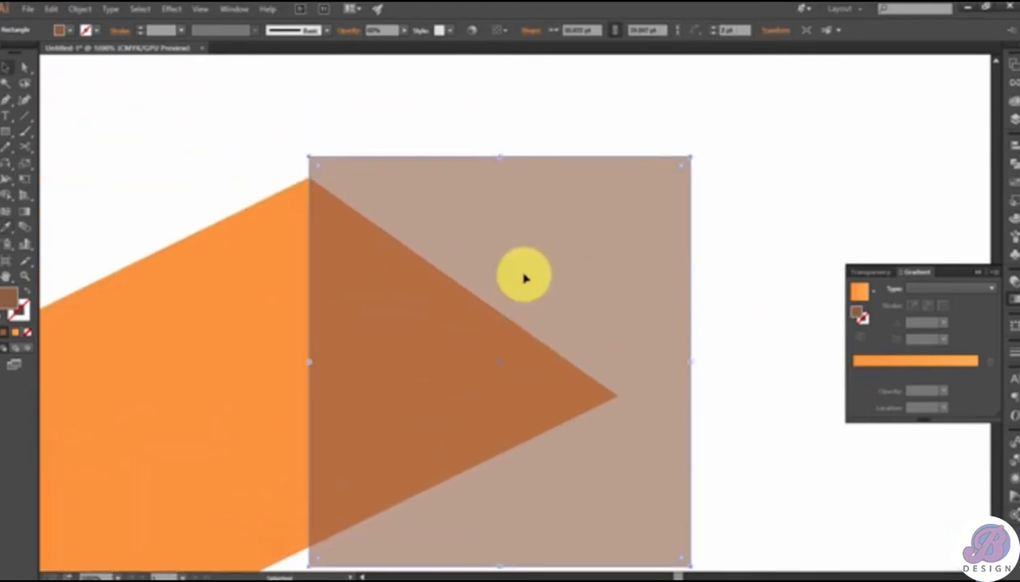
Trim the three arm-end rectangles to the E's outline with the Shape Builder tool and deselect the artwork.
key("ctrl+0")
scroll(525, 278, "up", 1)
left_click_drag(567, 173, 711, 347)
left_click(7, 195)
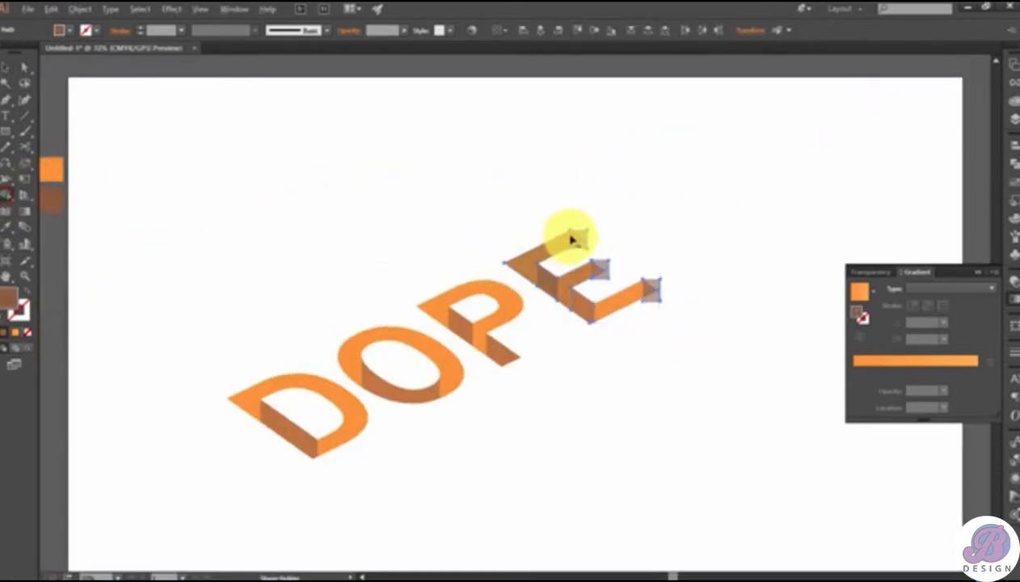
left_click_drag(606, 270, 657, 286)
left_click(9, 68)
left_click(394, 189)
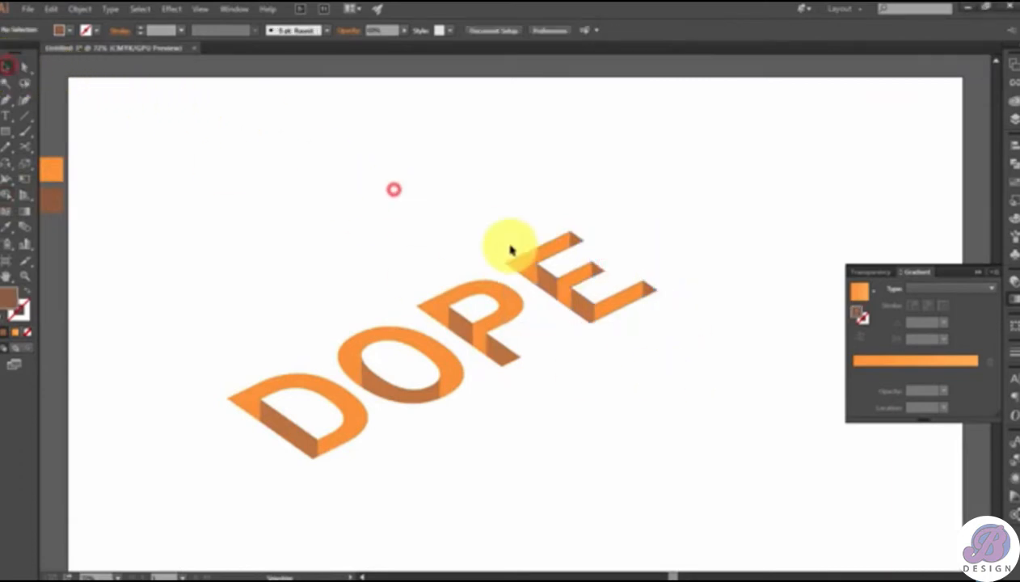
Fit the whole artboard in view, collapse the Gradient panel and leave the lettering deselected.
key("ctrl+0")
left_click(970, 274)
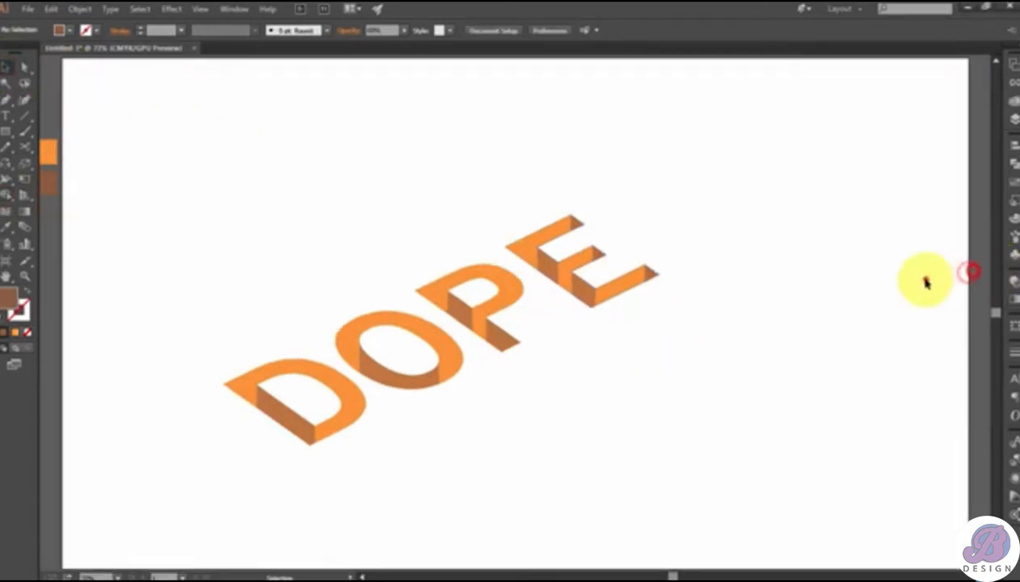
left_click(923, 279)
left_click_drag(223, 278, 834, 380)
left_click(835, 376)
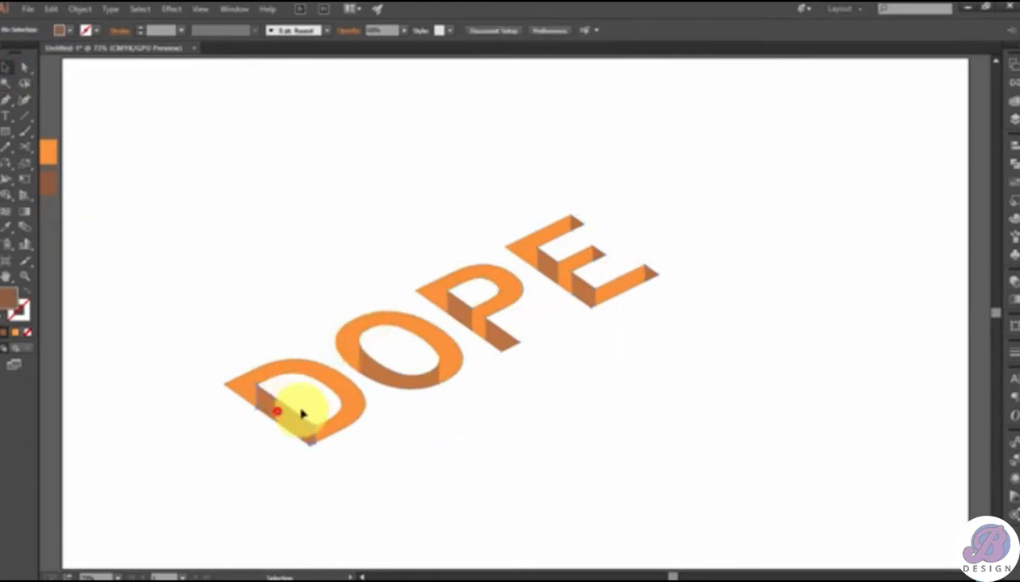
Raise the opacity of all the brown shading pieces on the D, O, P and E together, making them darker, and deselect them.
left_click(276, 412)
left_click(393, 378, "shift")
left_click(499, 343, "shift")
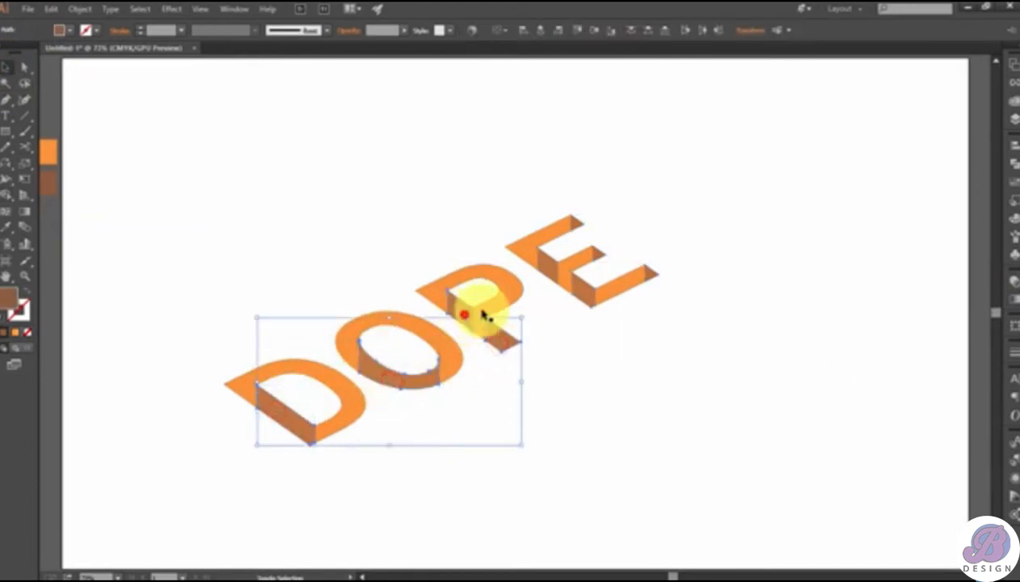
left_click(464, 314, "shift")
left_click(547, 277, "shift")
left_click(598, 259, "shift")
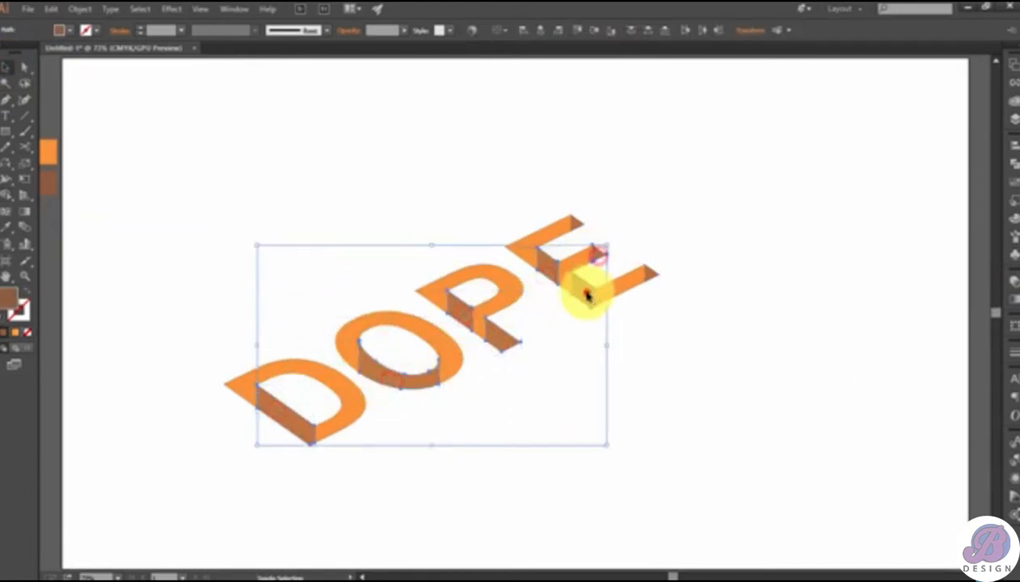
left_click(647, 275, "shift")
left_click(579, 228, "shift")
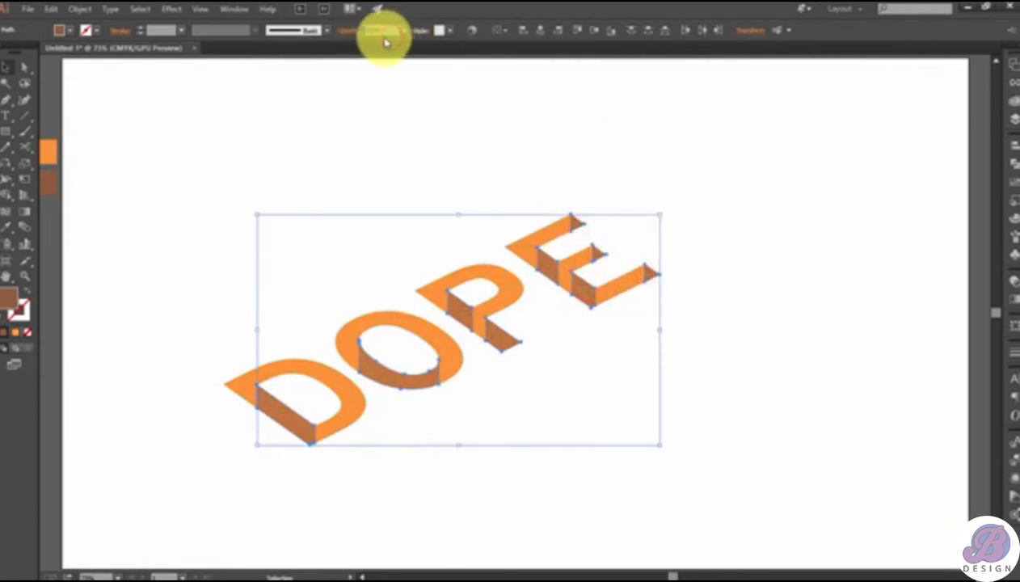
left_click(408, 32)
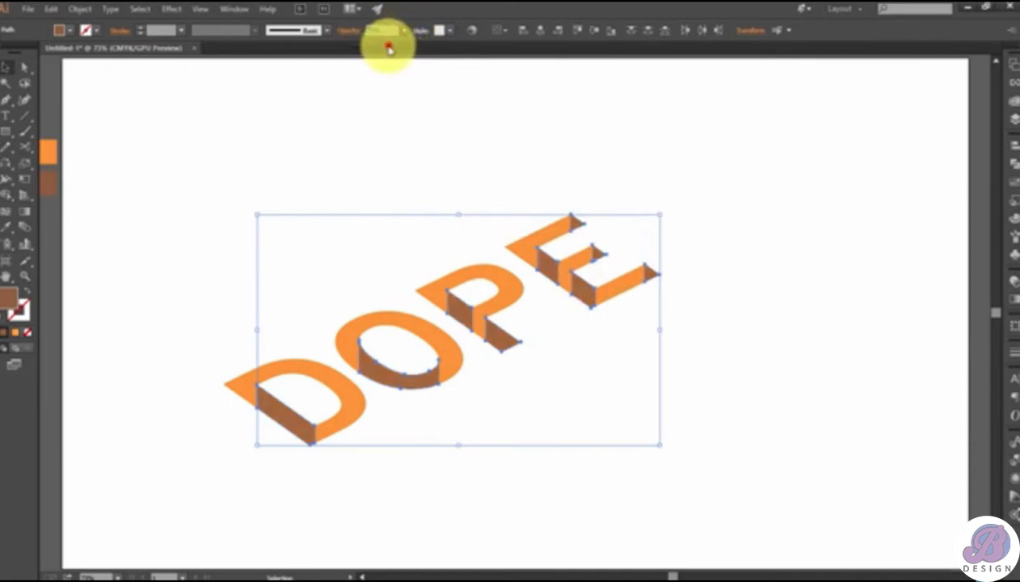
left_click(373, 146)
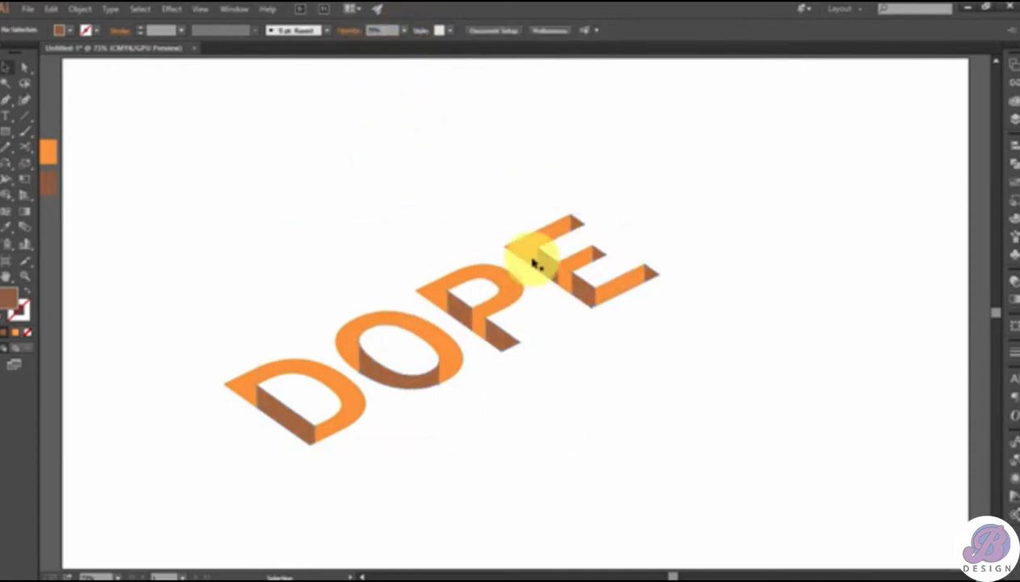
Group the entire DOPE lettering together with its brown shading pieces and deselect it.
key("v")
left_click_drag(143, 291, 734, 488)
left_click_drag(184, 211, 679, 532)
right_click(482, 329)
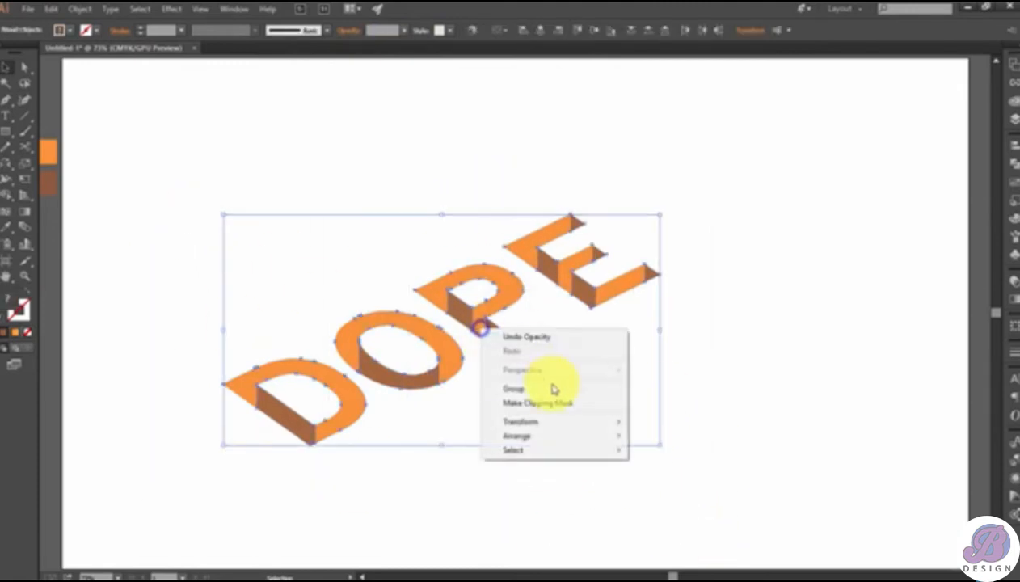
left_click(552, 389)
left_click(700, 281)
Enlarge the grouped lettering proportionally until it spans most of the artboard, center it there and leave it deselected.
left_click(595, 269)
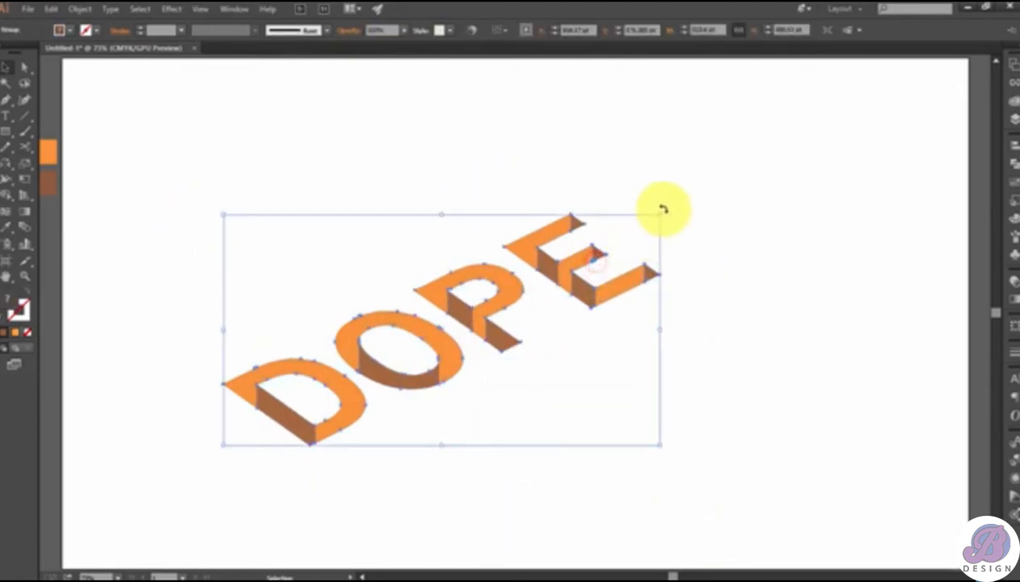
left_click_drag(661, 211, 674, 230)
key("ctrl+z")
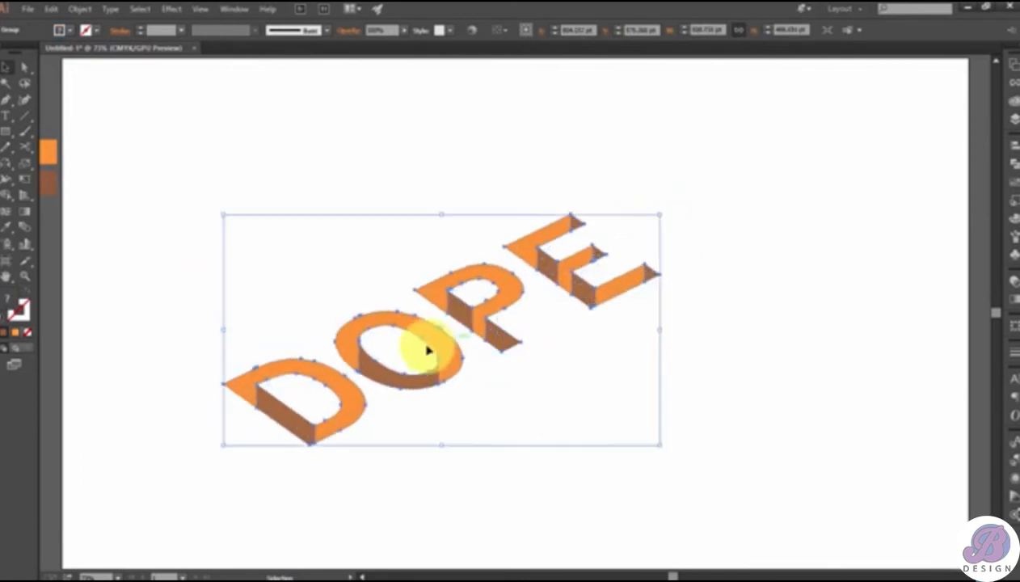
left_click_drag(424, 330, 497, 293)
left_click_drag(734, 180, 905, 117)
left_click(738, 339)
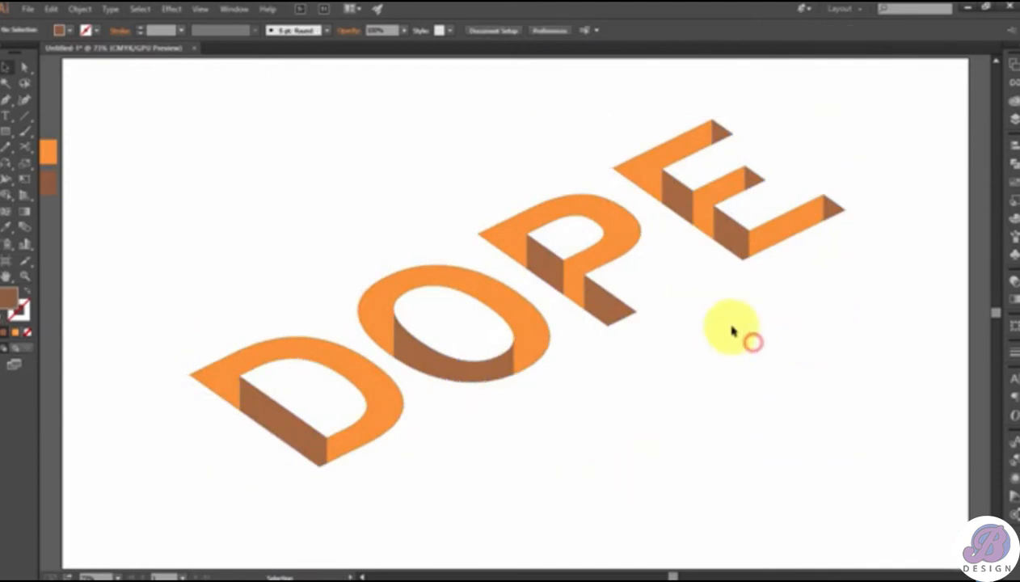
left_click_drag(623, 312, 632, 323)
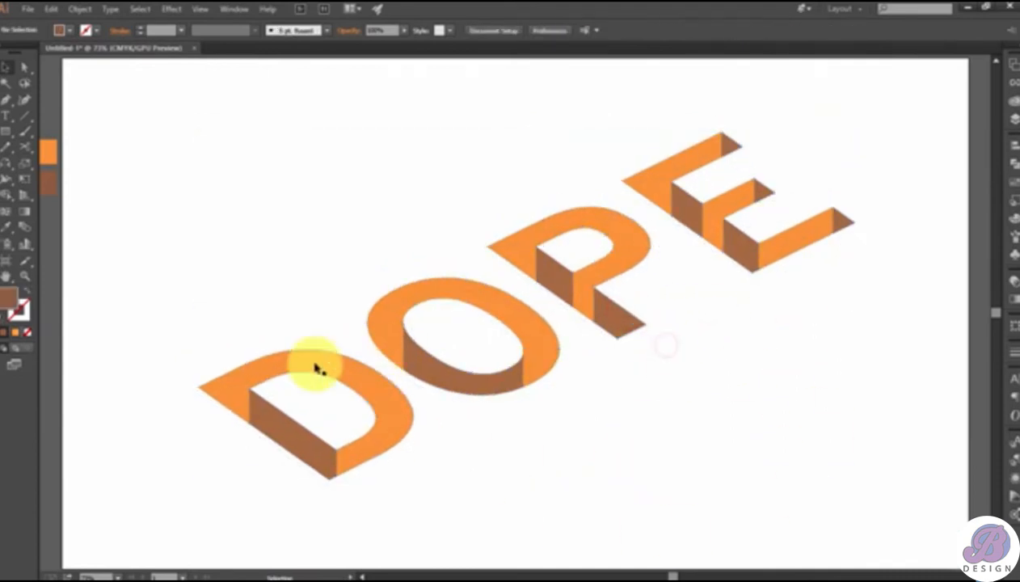